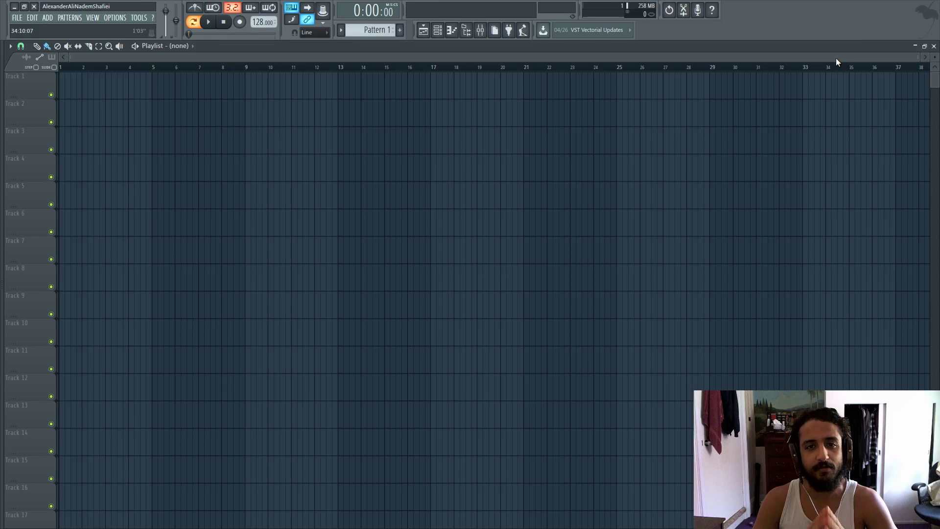
# Open the project pirate man_67.flp from the favourite Projects folder.
pyautogui.click(17, 18)
pyautogui.click(24, 48)
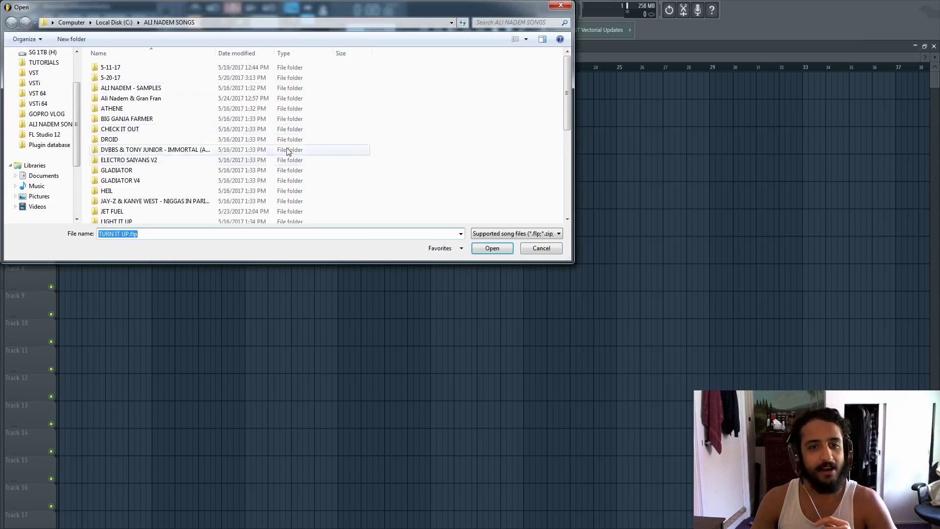
pyautogui.click(442, 248)
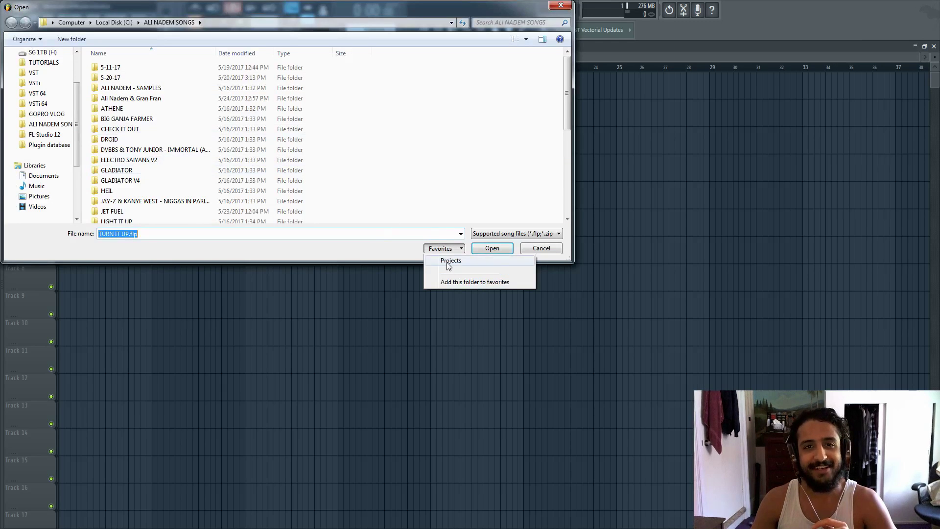
pyautogui.click(447, 262)
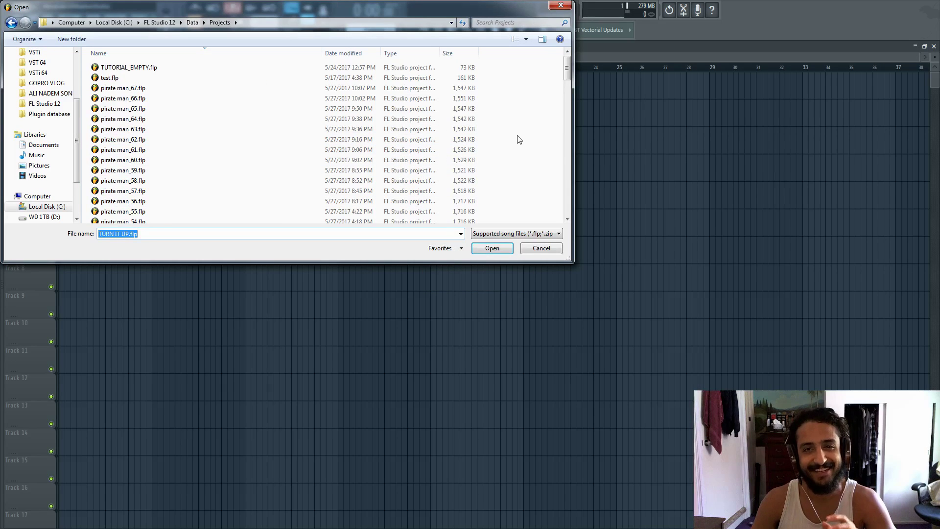
pyautogui.click(170, 89)
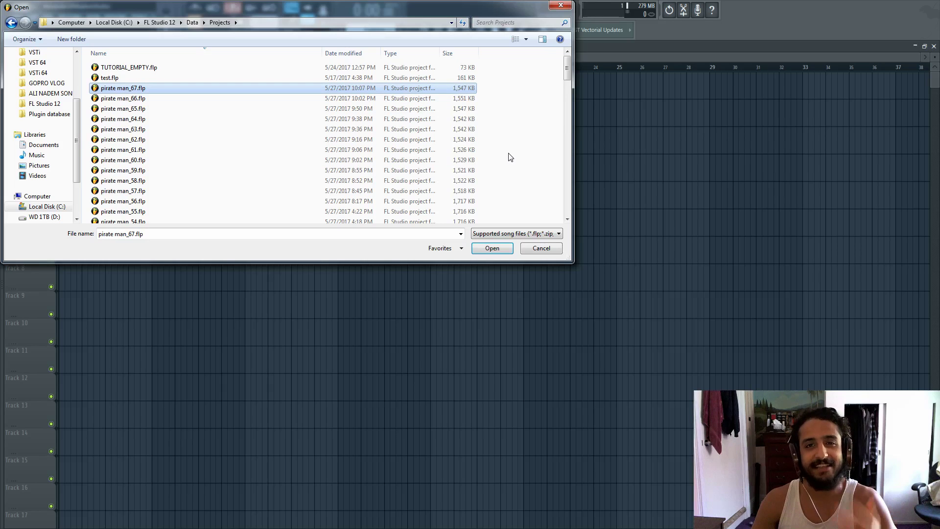
pyautogui.click(496, 249)
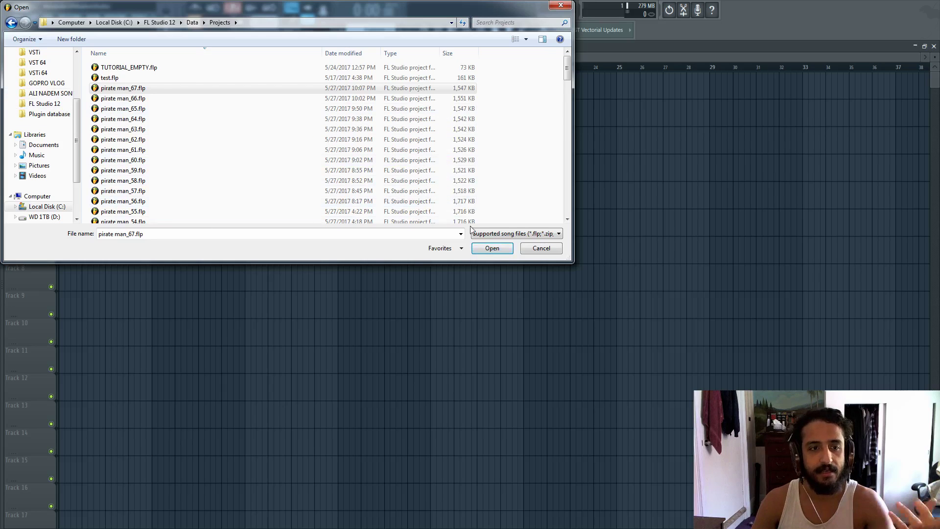
pyautogui.click(489, 244)
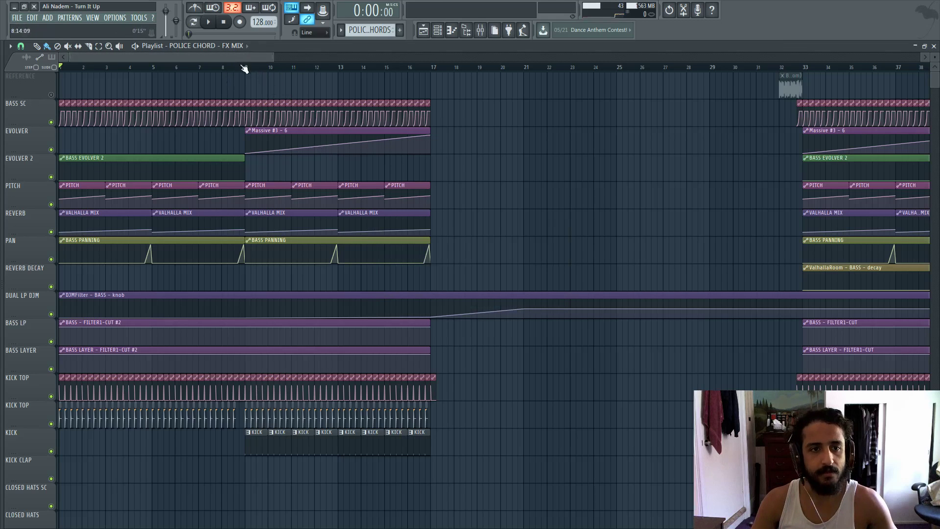
# Examine the tracks and automation clips throughout the playlist arrangement.
pyautogui.scroll(-5, 241, 69)
pyautogui.scroll(-10, 254, 97)
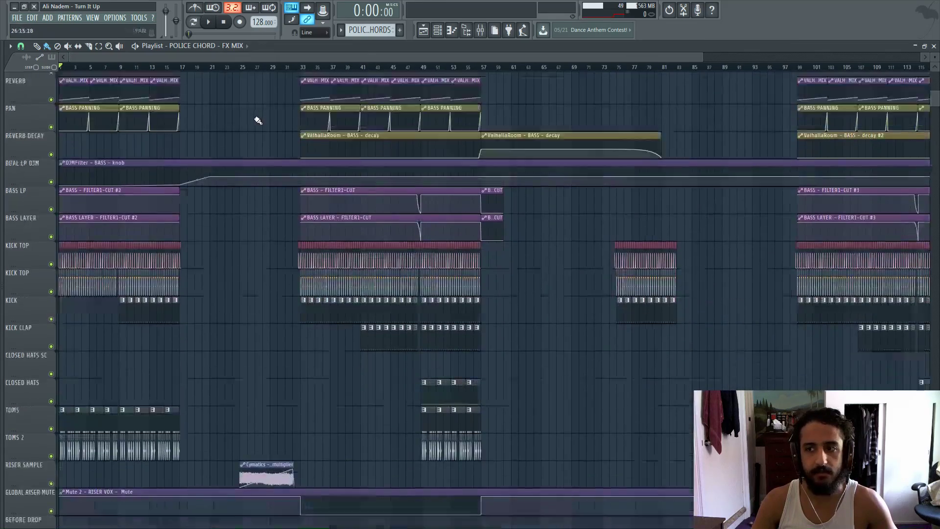
pyautogui.scroll(-2, 419, 147)
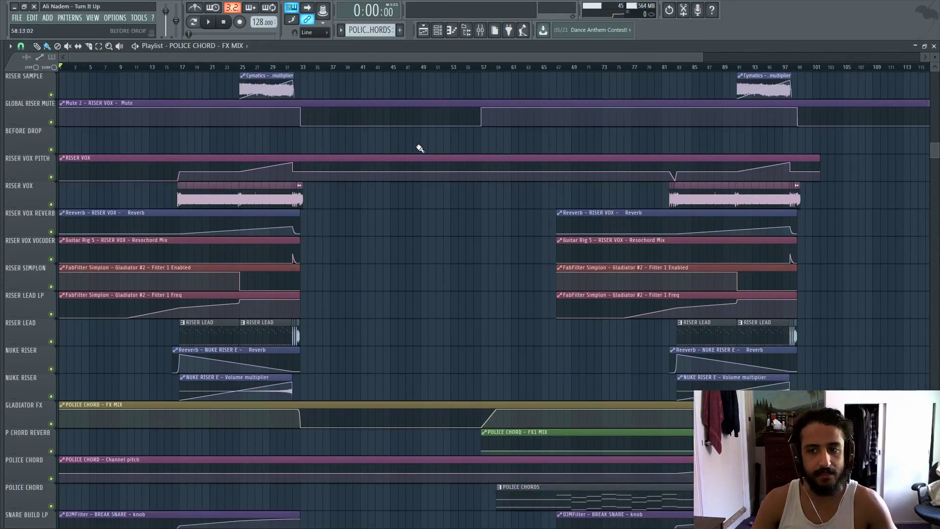
pyautogui.scroll(-3, 420, 147)
pyautogui.scroll(-3, 859, 136)
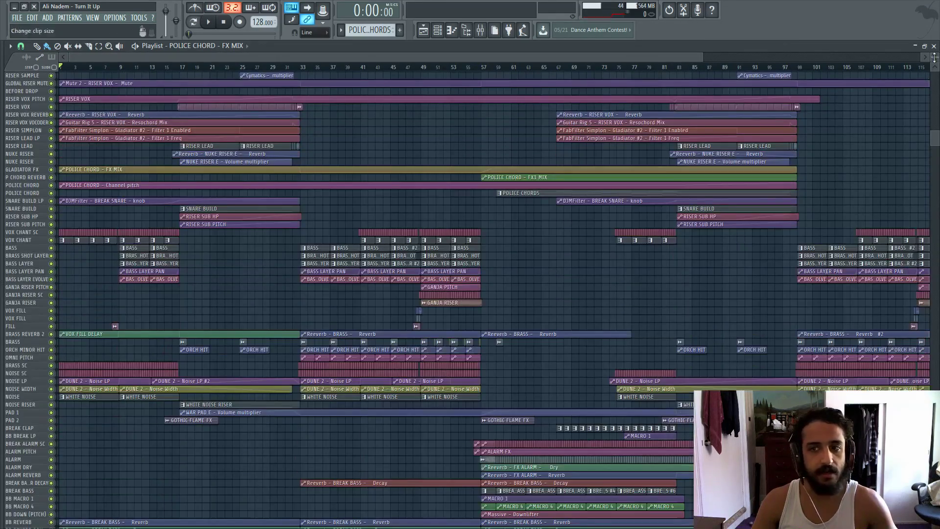
pyautogui.scroll(5, 859, 136)
pyautogui.scroll(5, 789, 153)
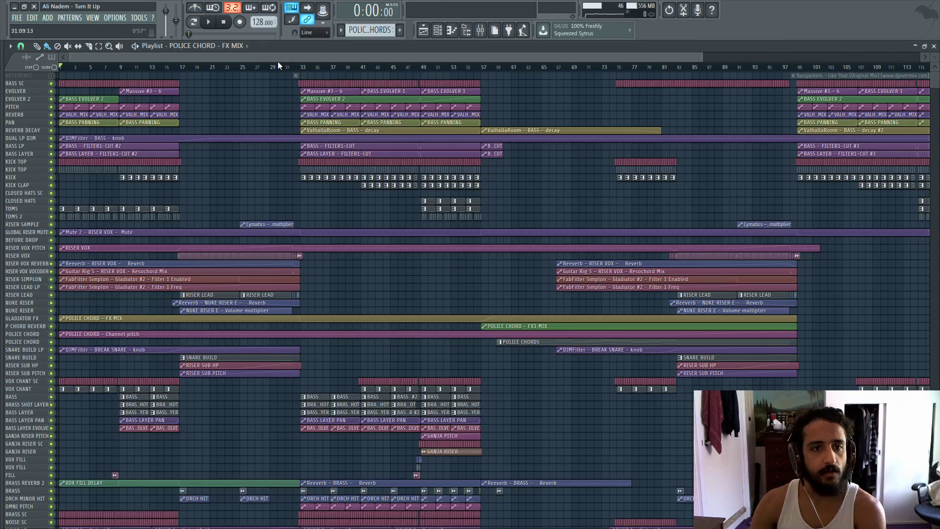
pyautogui.scroll(5, 847, 87)
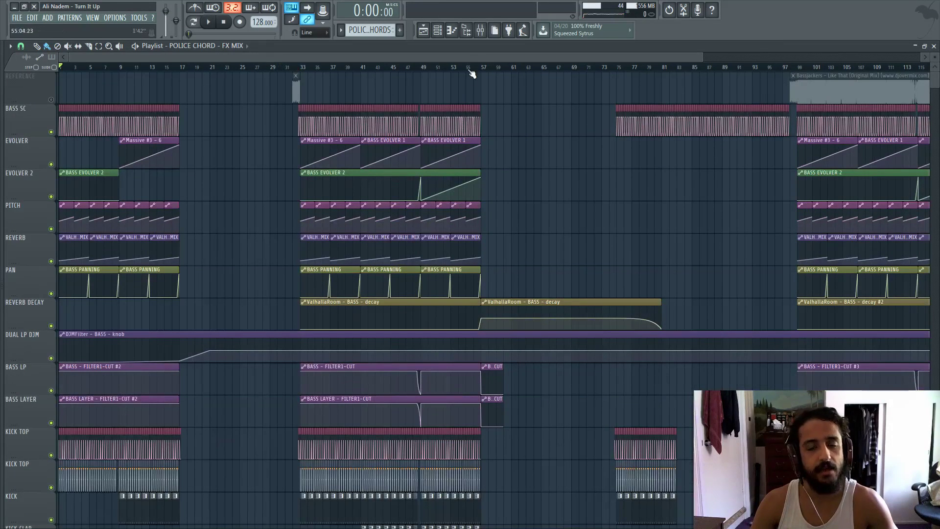
# Show the mixer over the middle of the playlist and view the POLICE CHORDS and NOISE effect chains.
pyautogui.click(480, 31)
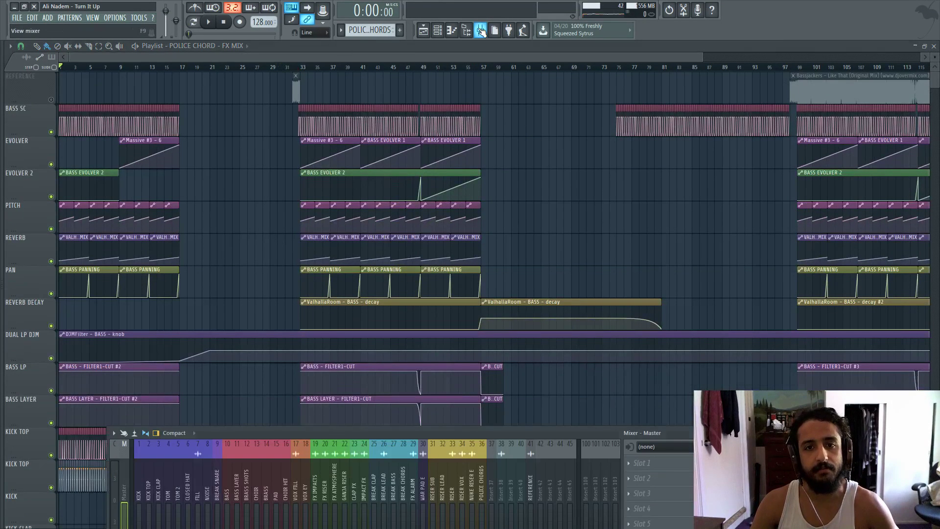
pyautogui.moveTo(492, 436); pyautogui.dragTo(571, 216)
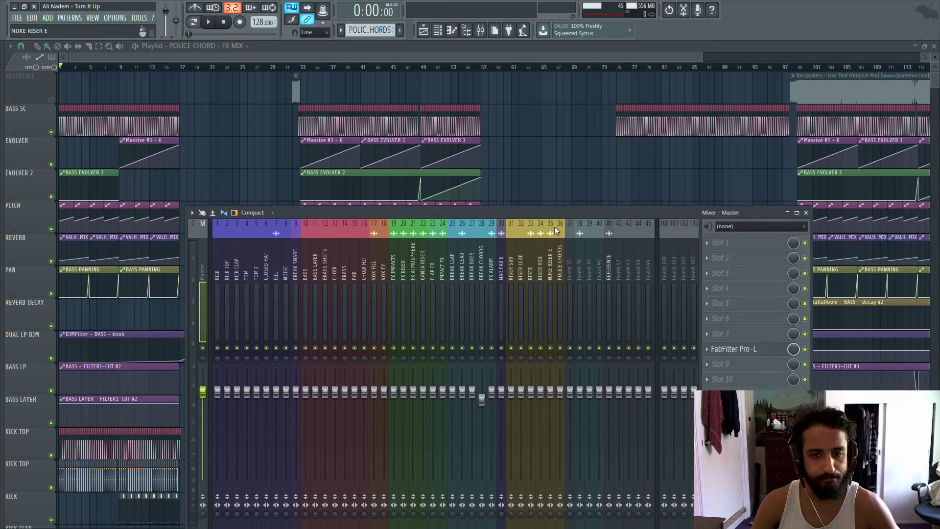
pyautogui.click(557, 249)
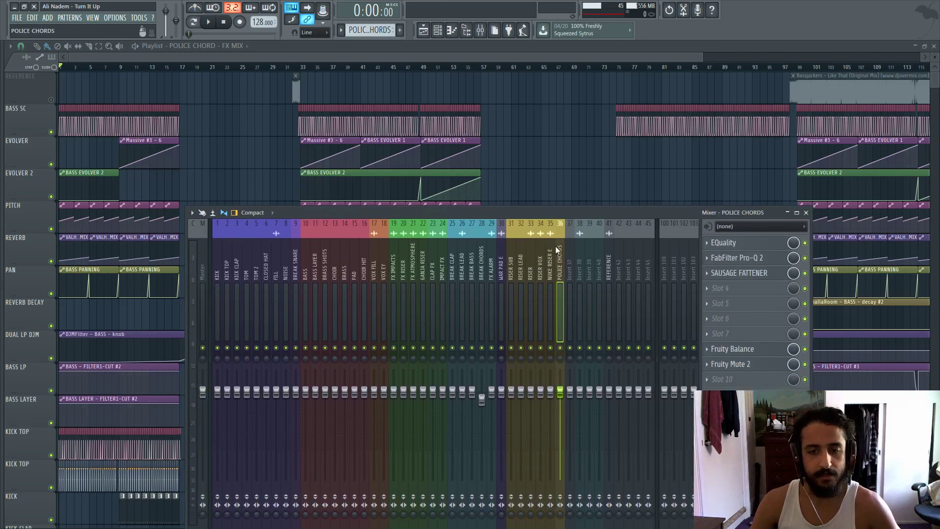
pyautogui.click(283, 250)
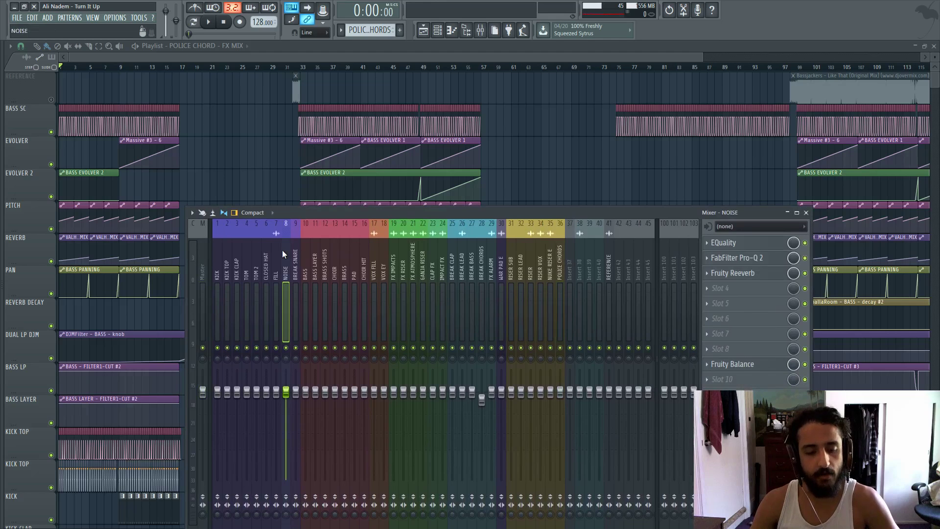
# Look through the effect chains of the drum tracks, from NOISE back to KICK and forward to BREAK SNARE.
pyautogui.press('Left')
pyautogui.press('Left')
pyautogui.press('Left')
pyautogui.press('Left')
pyautogui.press('Left')
pyautogui.press('Left')
pyautogui.press('Left')
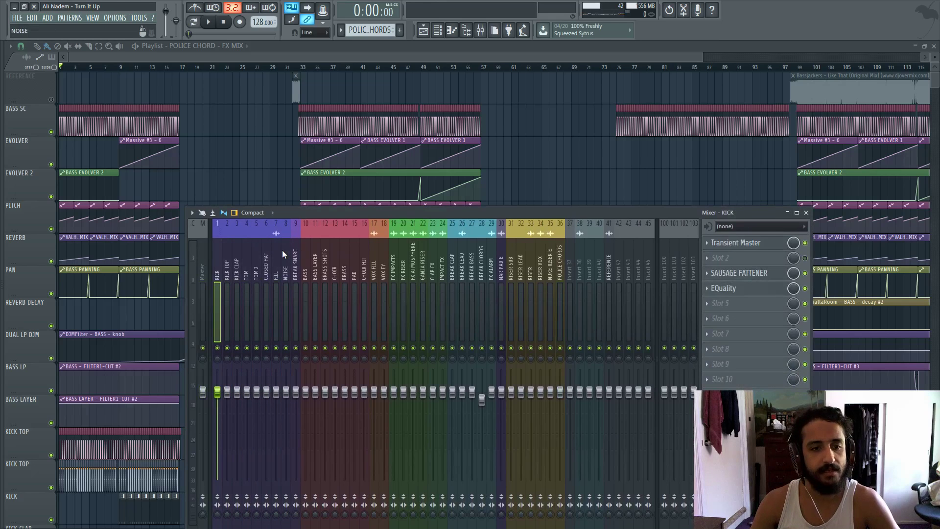
pyautogui.press('Right')
pyautogui.press('Right')
pyautogui.press('Right')
pyautogui.press('Right')
pyautogui.press('Right')
pyautogui.press('Right')
pyautogui.press('Right')
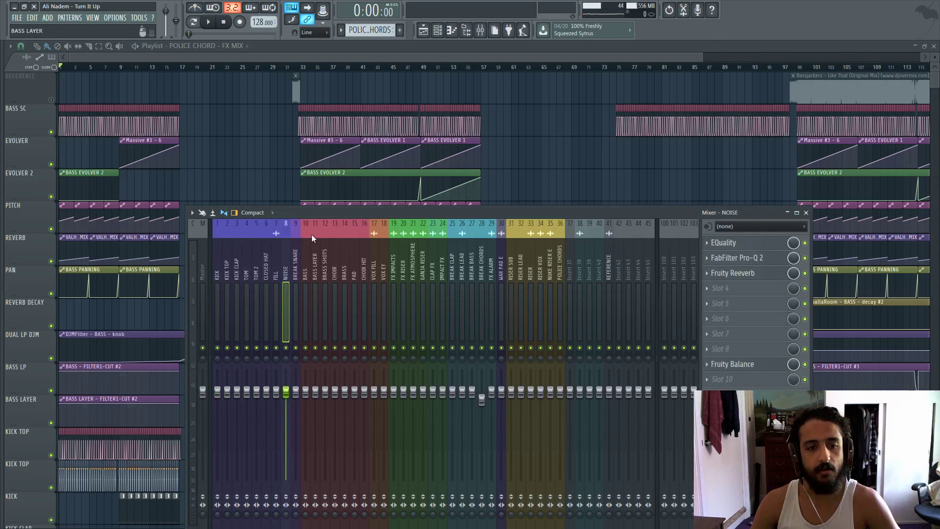
pyautogui.press('Right')
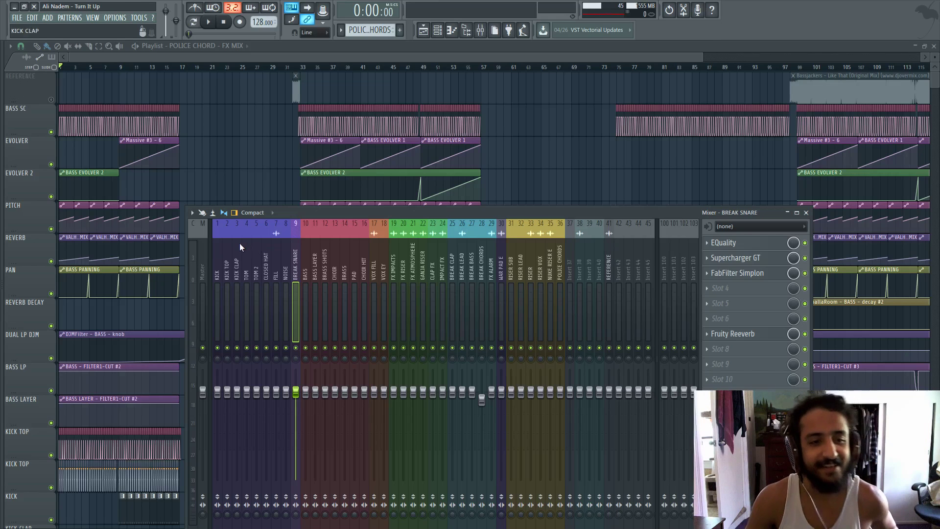
# Solo the KICK mixer track and play the arrangement from bar 33 with the mixer hidden.
pyautogui.click(216, 258)
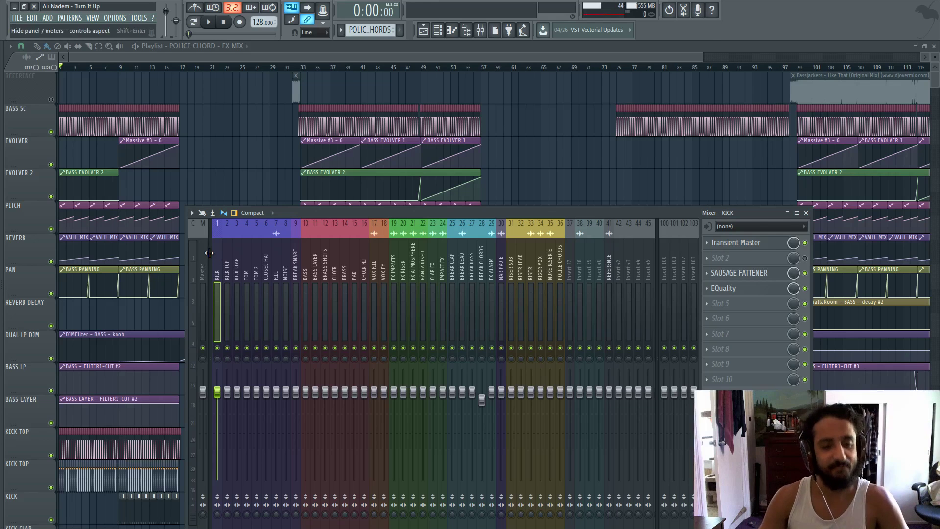
pyautogui.scroll(-1, 222, 252)
pyautogui.scroll(1, 223, 253)
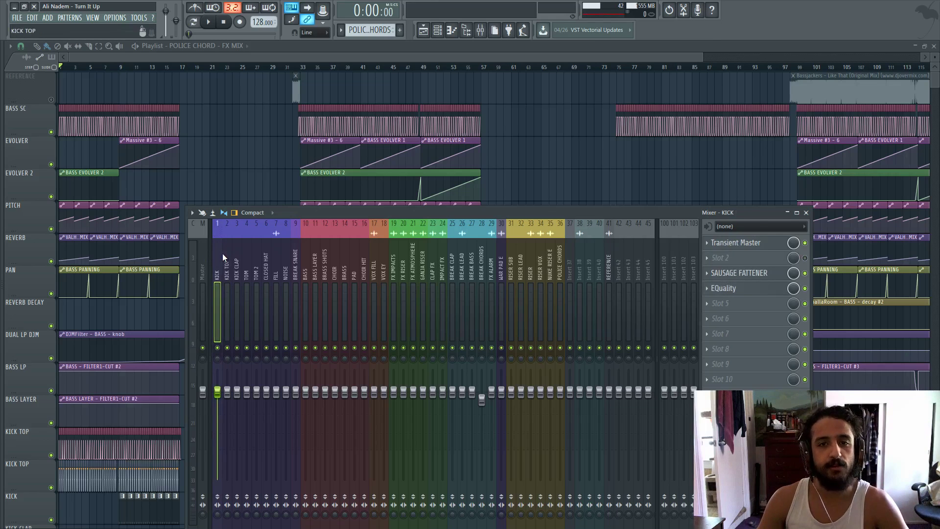
pyautogui.rightClick(217, 348)
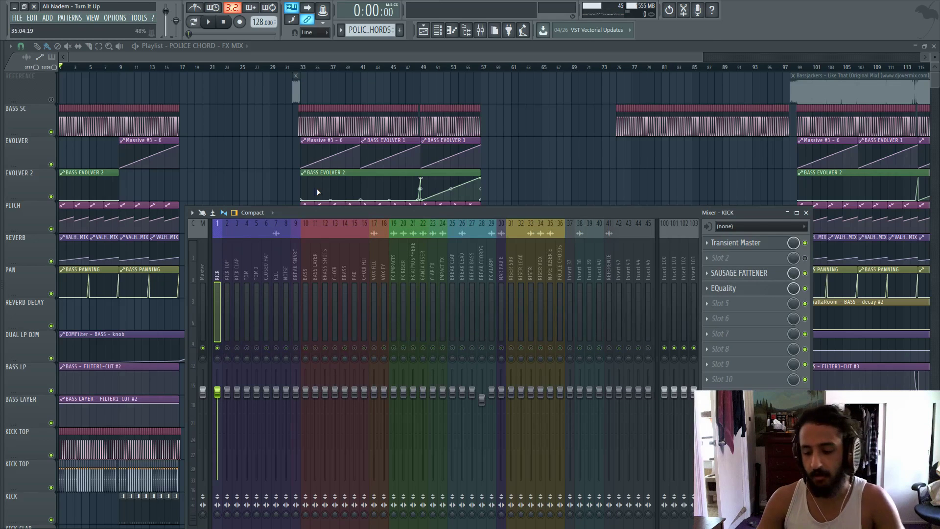
pyautogui.click(302, 67)
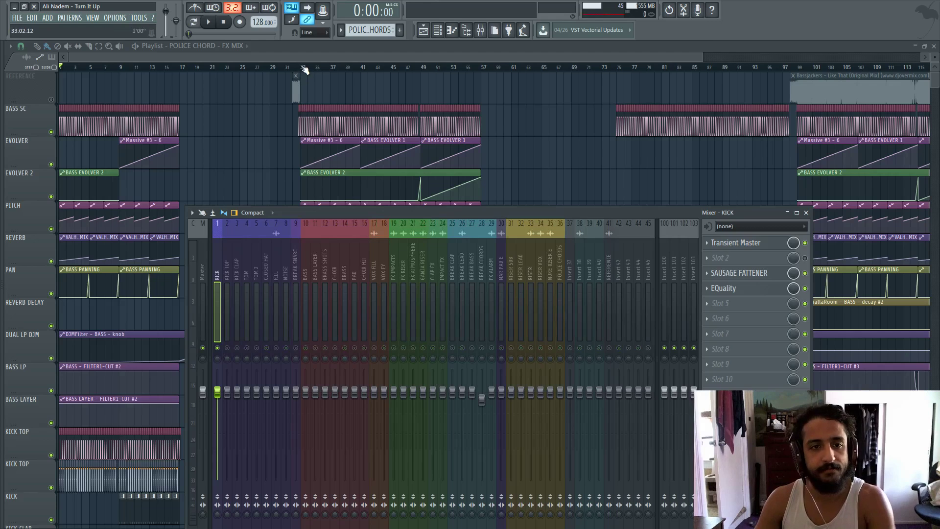
pyautogui.press('F9')
pyautogui.press('space')
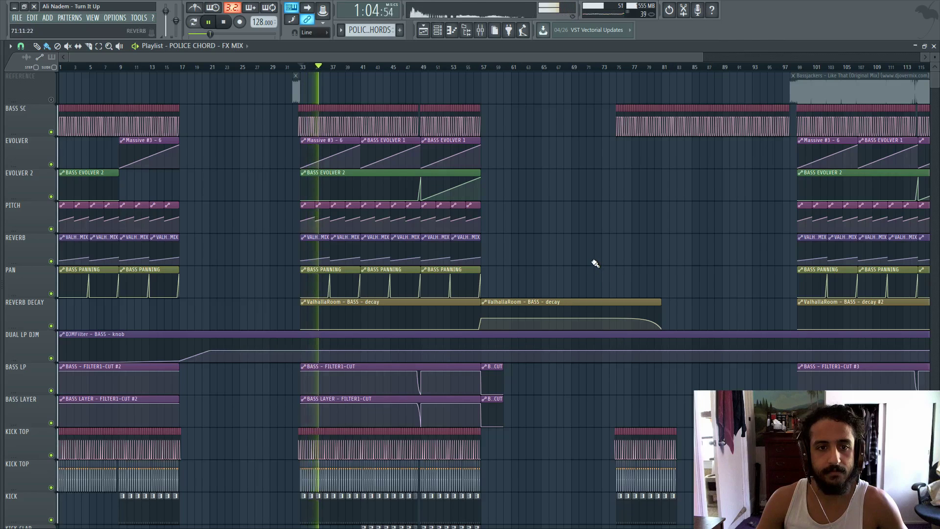
pyautogui.press('space')
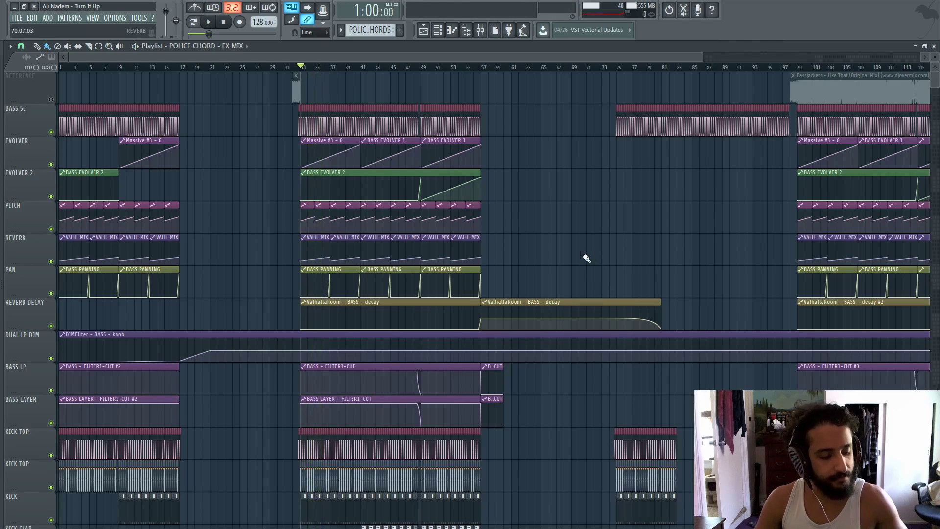
# Replay the passage from bar 33 with the mixer shown, reselect KICK and re-enable all mixer tracks.
pyautogui.press('space')
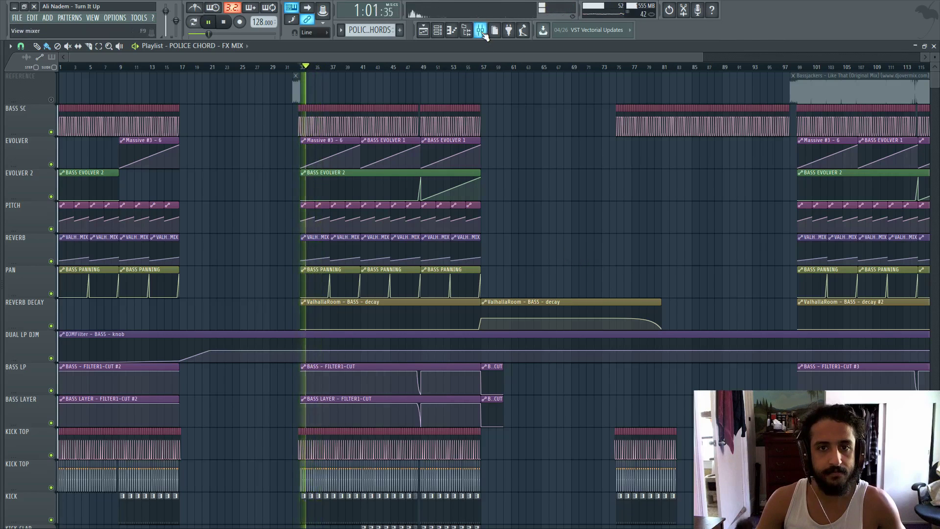
pyautogui.press('F9')
pyautogui.press('space')
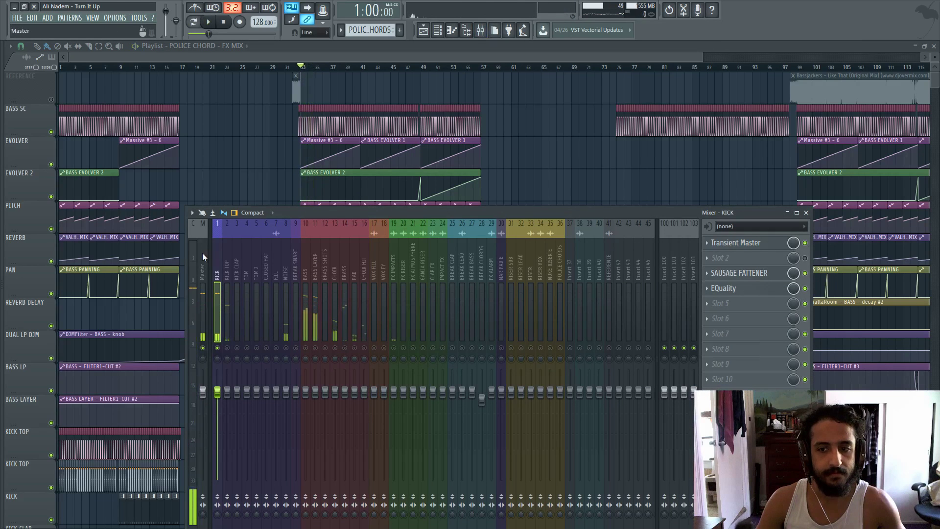
pyautogui.click(202, 255)
pyautogui.click(218, 265)
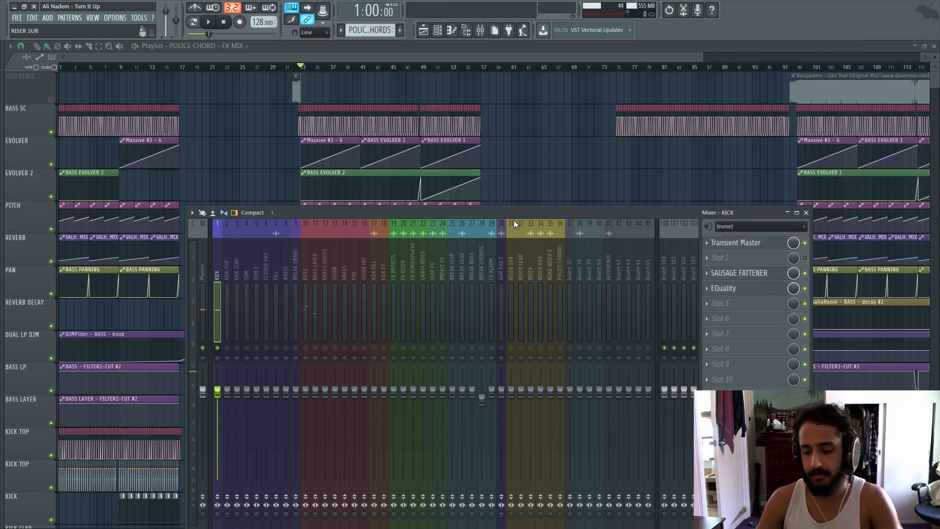
pyautogui.click(443, 348)
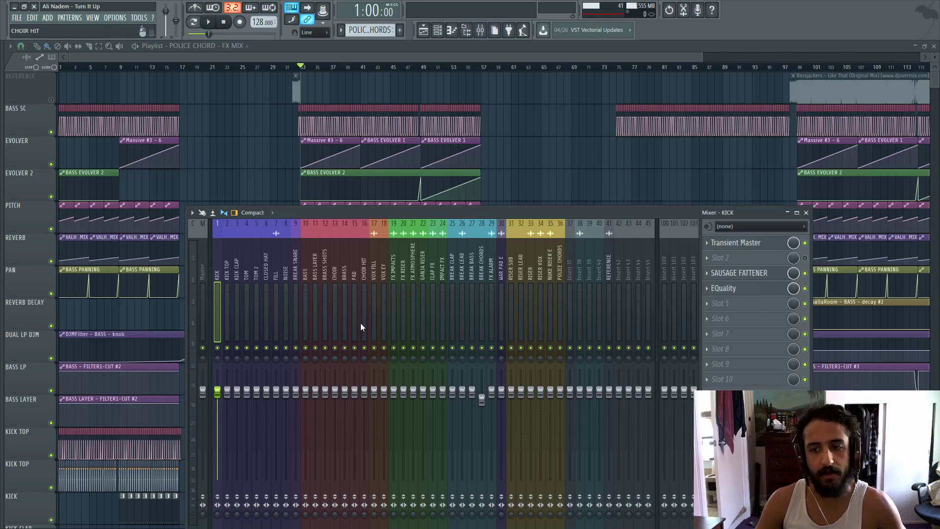
# Look through the effect chains of the mixer tracks one by one, from KICK TOP to BREAK CLAP.
pyautogui.click(226, 260)
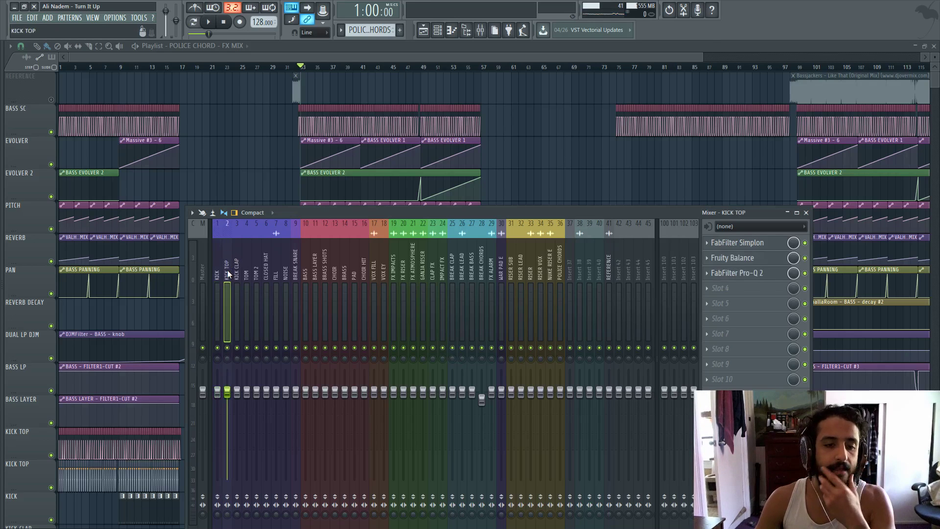
pyautogui.click(238, 270)
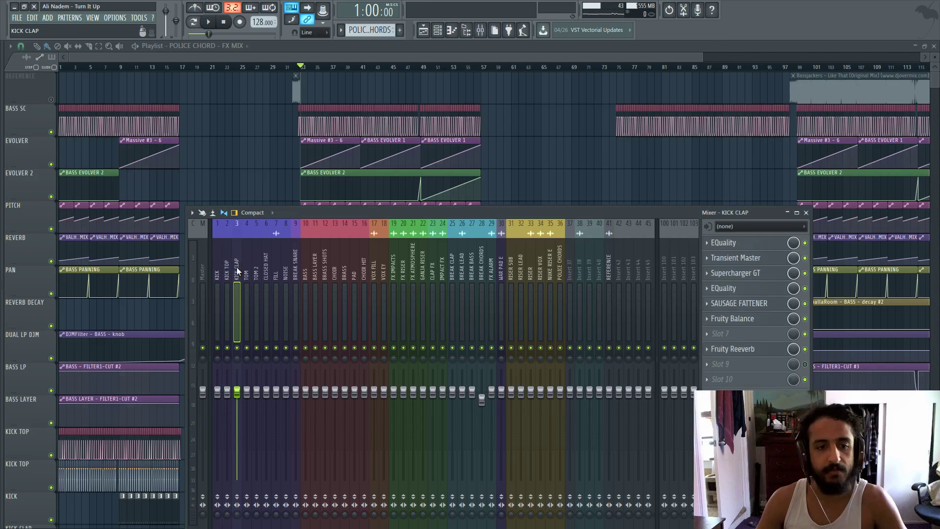
pyautogui.press('Right')
pyautogui.press('Right')
pyautogui.press('Right')
pyautogui.press('Right')
pyautogui.press('Right')
pyautogui.press('Right')
pyautogui.press('Right')
pyautogui.press('Right')
pyautogui.press('Right')
pyautogui.press('Right')
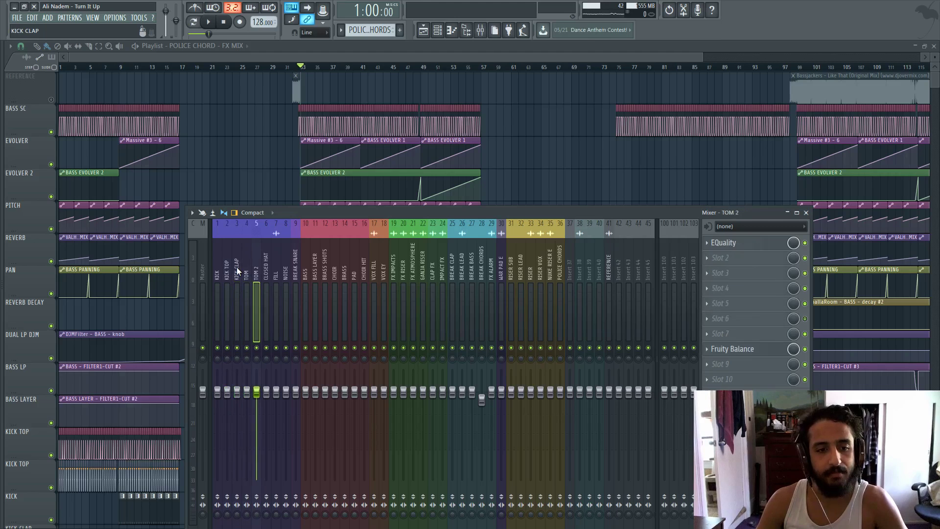
pyautogui.press('Right')
pyautogui.press('Right')
pyautogui.press('Right')
pyautogui.press('Right')
pyautogui.press('Right')
pyautogui.press('Right')
pyautogui.press('Right')
pyautogui.press('Right')
pyautogui.press('Right')
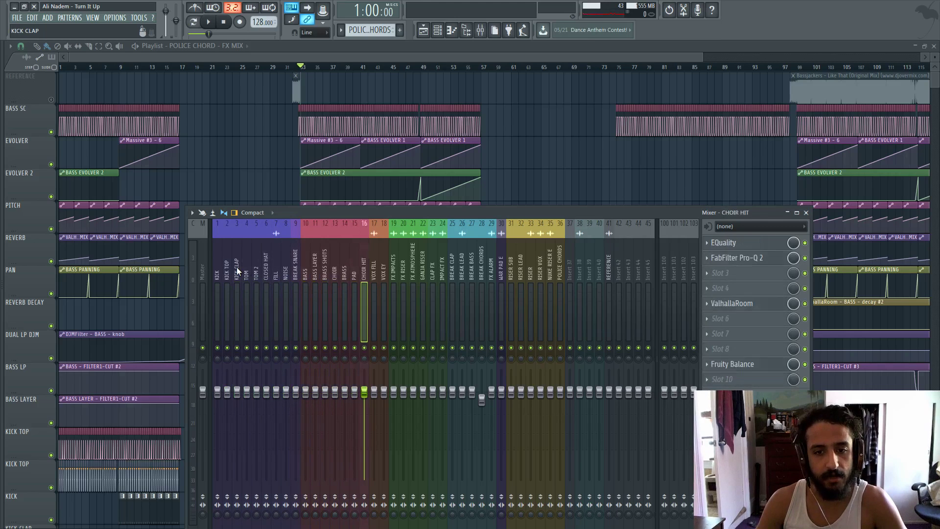
pyautogui.press('Right')
pyautogui.press('Right')
pyautogui.press('Right')
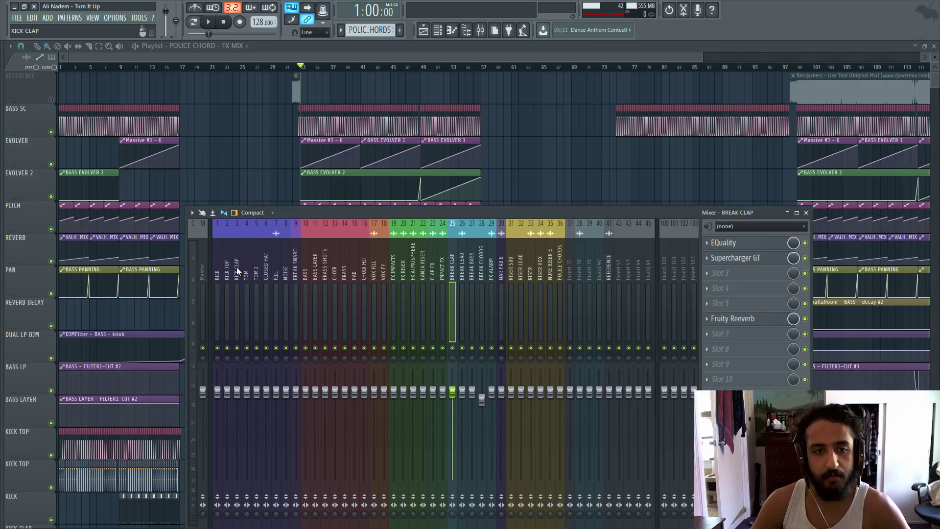
# Play the song from about bar 29 into the drop while viewing the playlist's further tracks.
pyautogui.click(277, 68)
pyautogui.click(263, 68)
pyautogui.press('space')
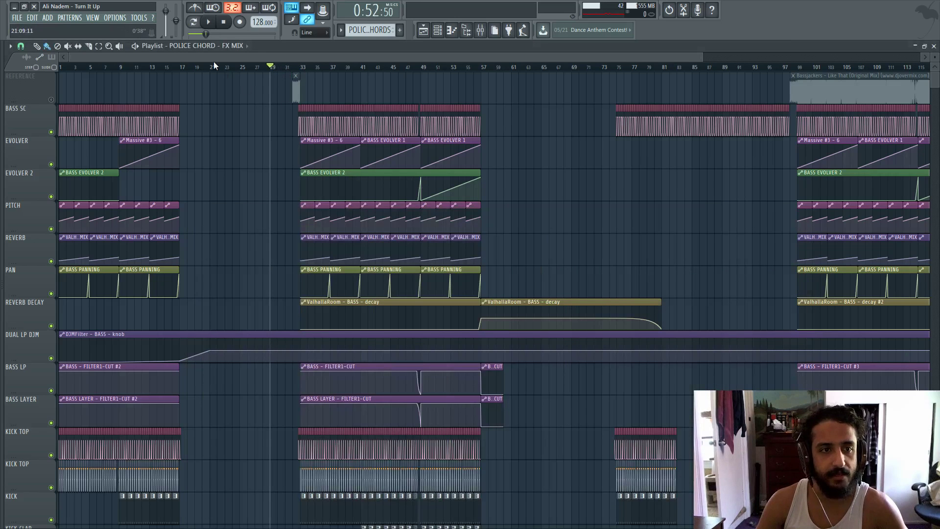
pyautogui.scroll(-5, 287, 122)
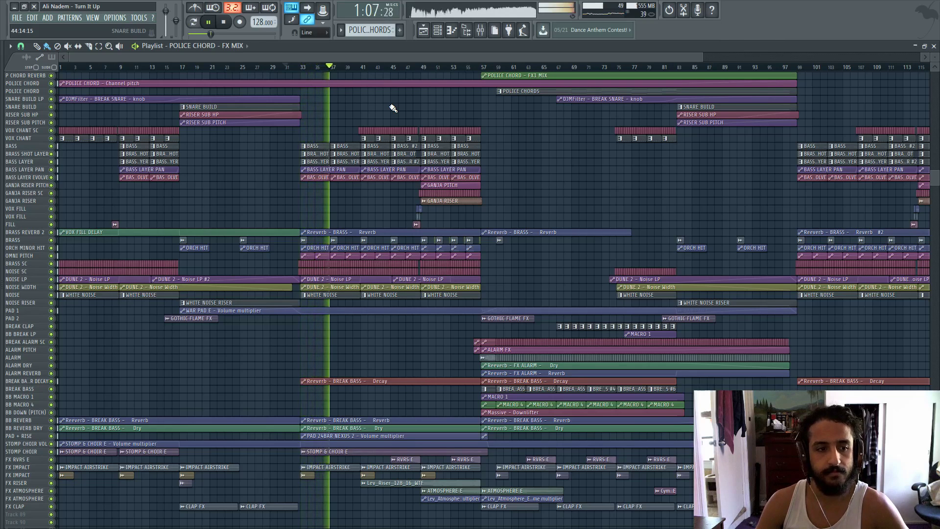
# Look over the playlist's tracks and automation clips while the drop plays, stopping playback and returning to the bass automation tracks.
pyautogui.scroll(-4, 770, 164)
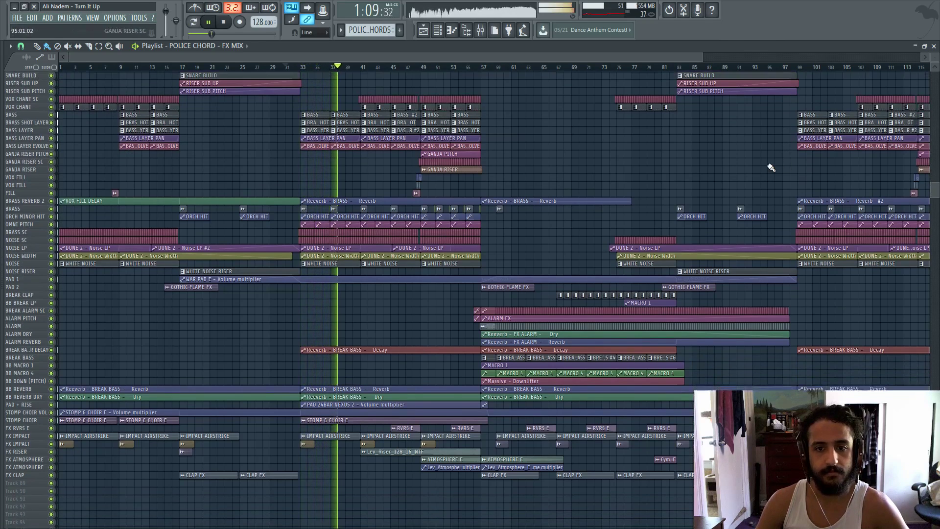
pyautogui.scroll(20, 876, 84)
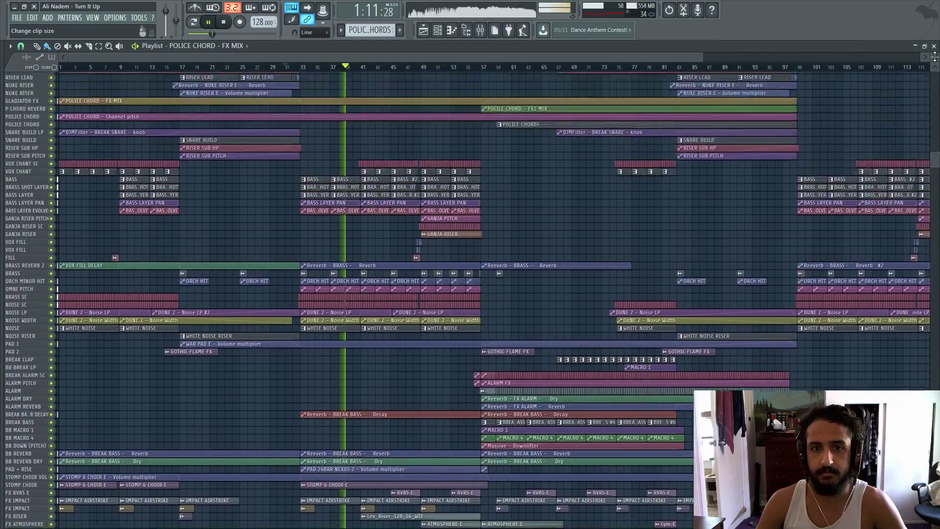
pyautogui.scroll(5, 588, 216)
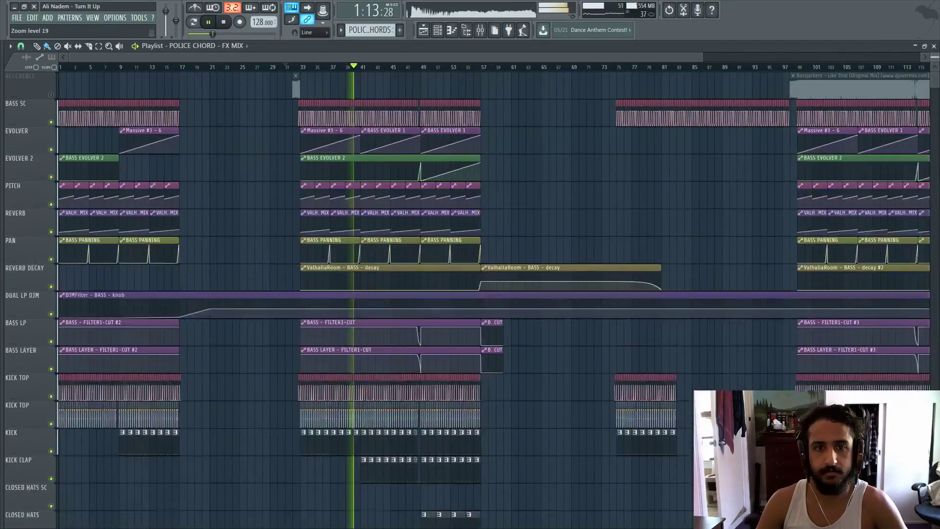
pyautogui.scroll(-5, 582, 218)
pyautogui.scroll(2, 576, 219)
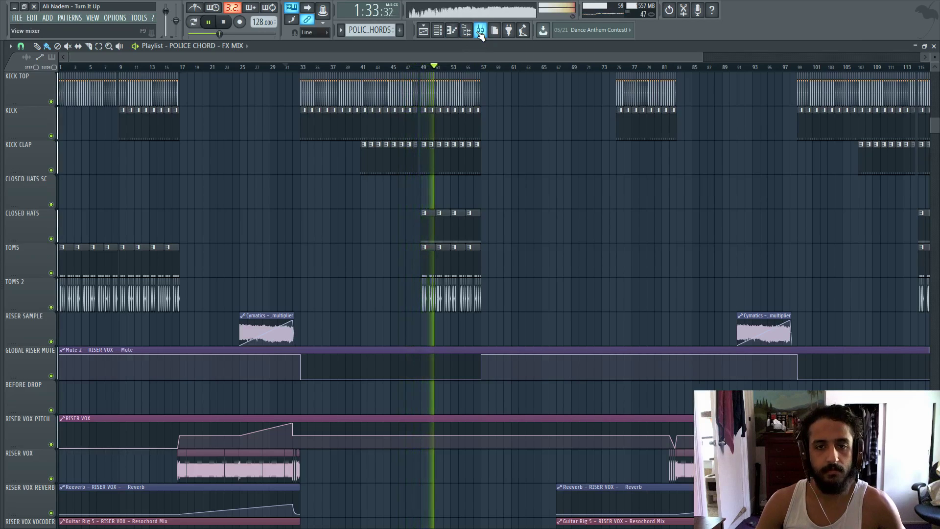
pyautogui.press('space')
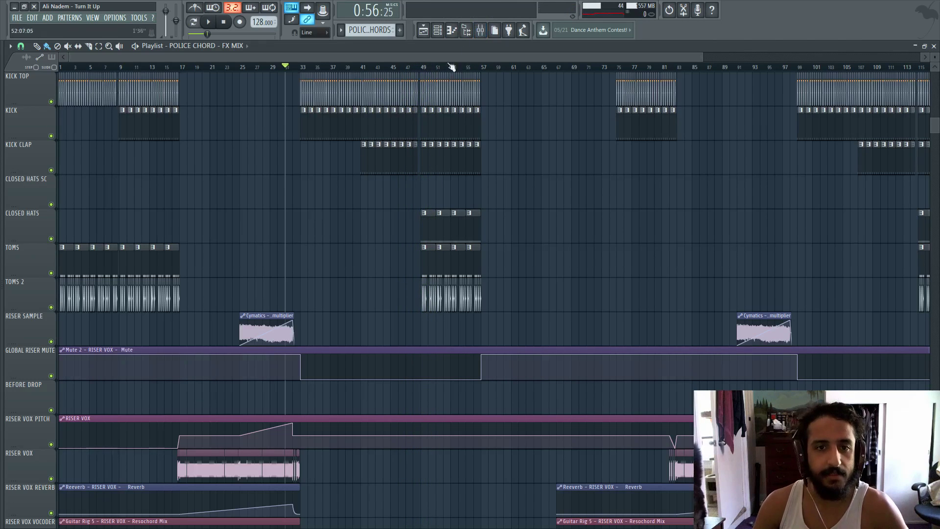
pyautogui.scroll(2, 345, 168)
pyautogui.scroll(7, 345, 168)
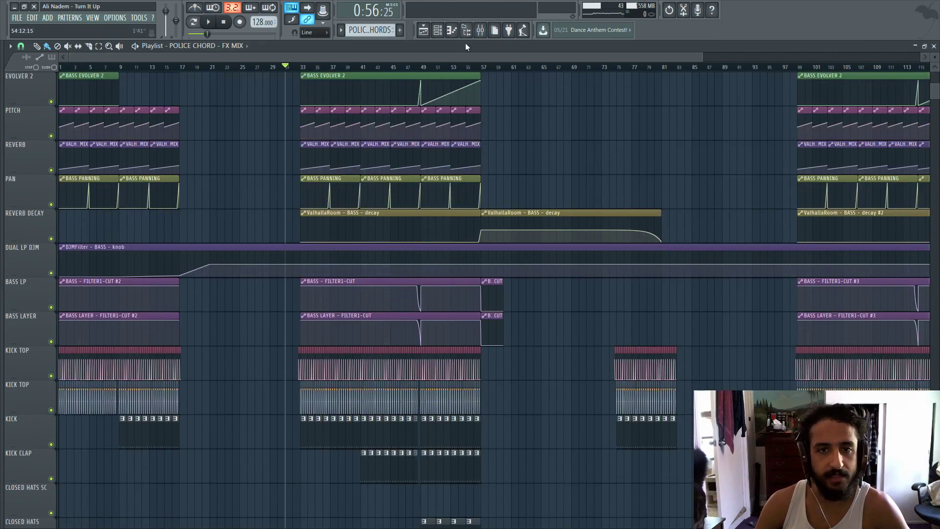
# Show the mixer and compare the effect chains of the BASS and BASS LAYER tracks, ending with BASS selected.
pyautogui.click(480, 30)
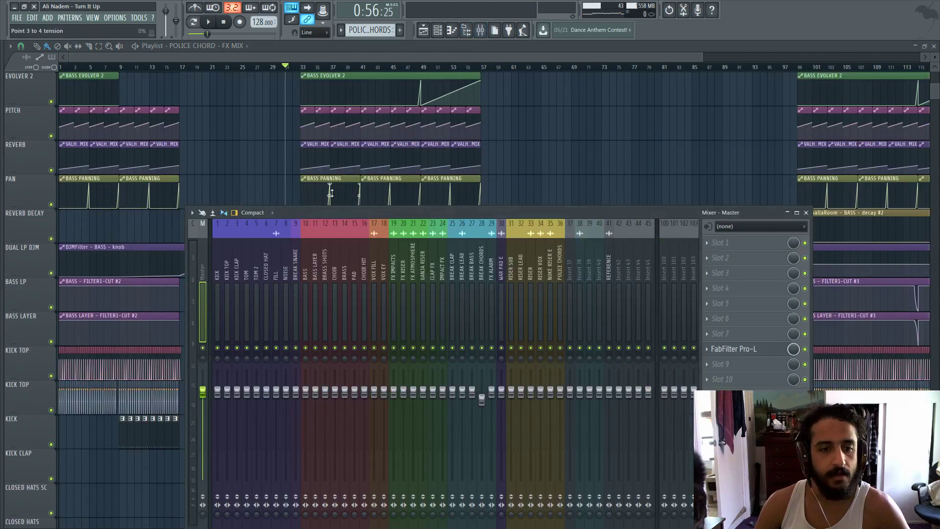
pyautogui.click(313, 253)
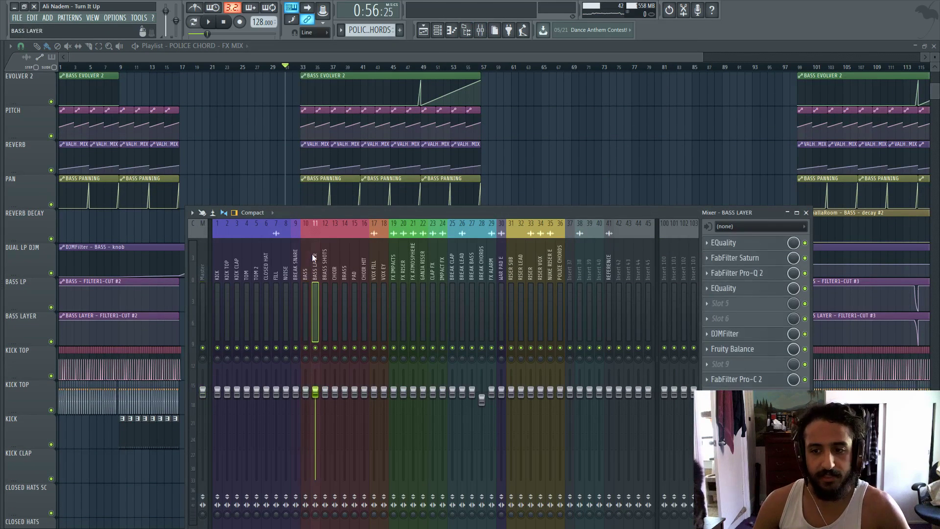
pyautogui.press('Left')
pyautogui.press('Left')
pyautogui.press('Right')
pyautogui.press('Right')
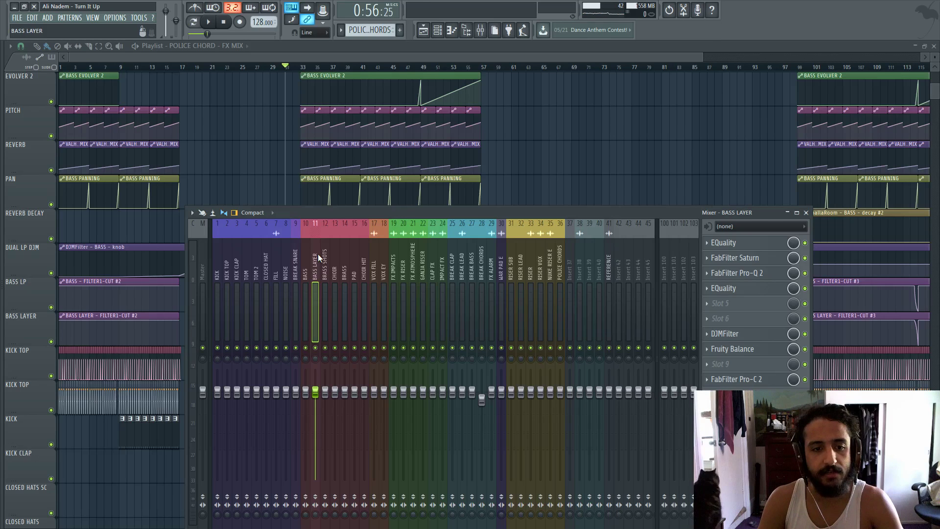
pyautogui.press('Left')
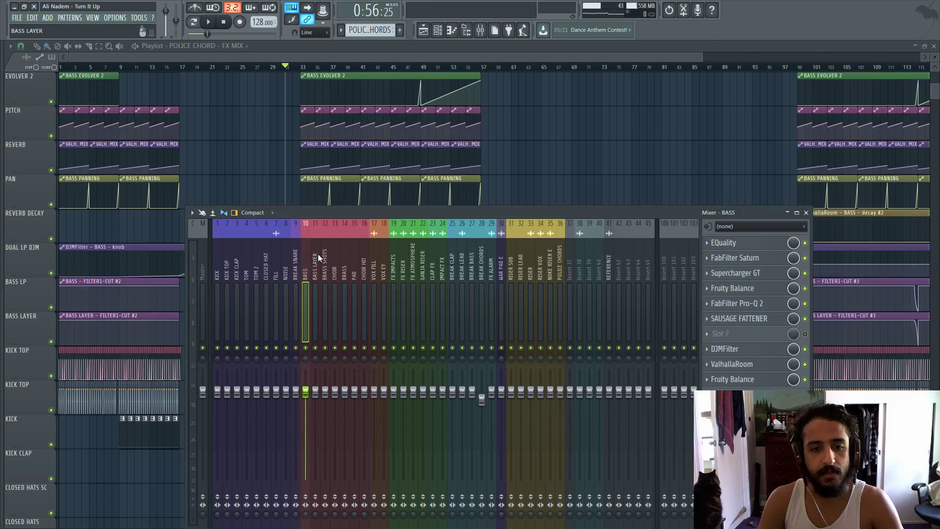
pyautogui.press('Right')
pyautogui.press('Left')
pyautogui.press('Right')
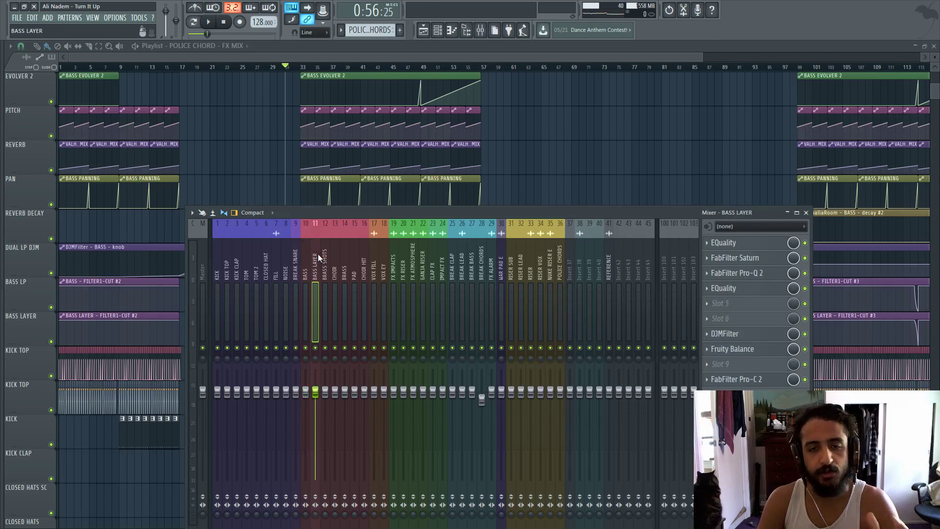
pyautogui.press('Left')
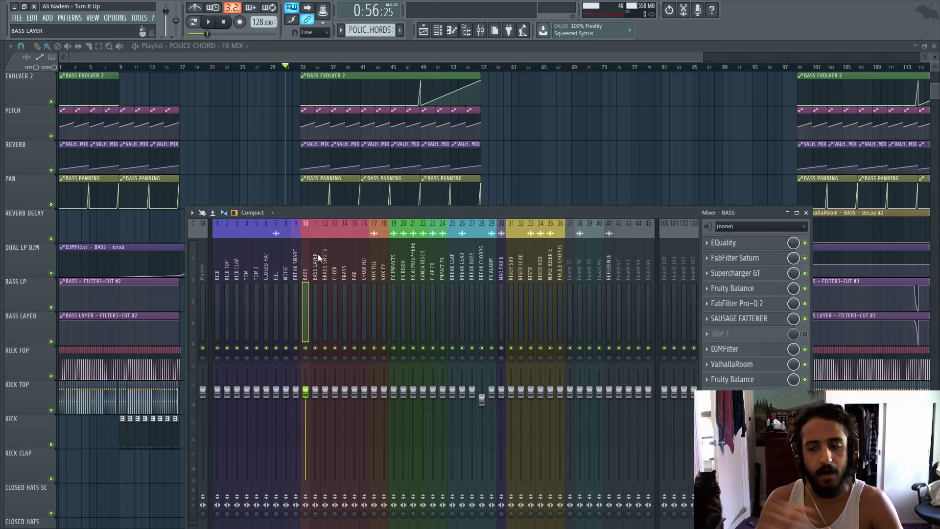
# Examine the FabFilter Saturn, Supercharger GT and slot 4 Fruity Balance settings on the BASS track, closing each plugin.
pyautogui.click(739, 258)
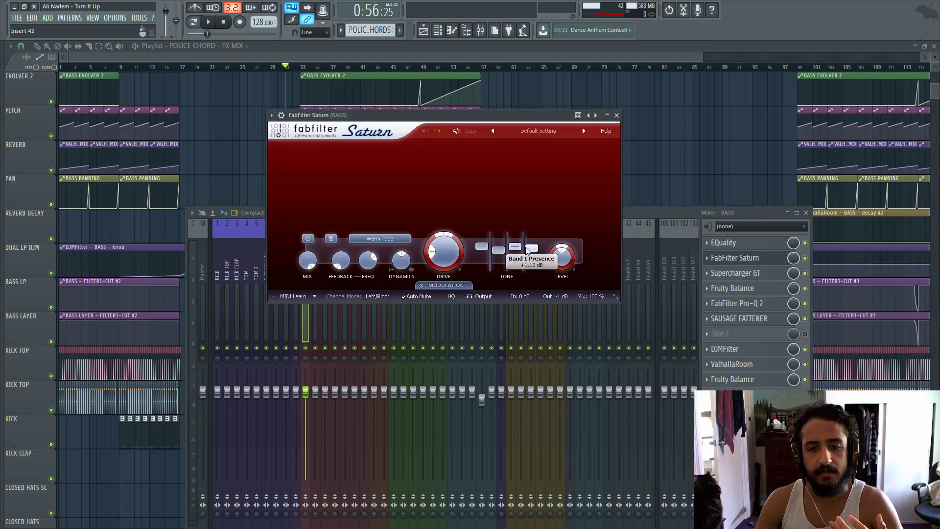
pyautogui.click(616, 118)
pyautogui.click(757, 273)
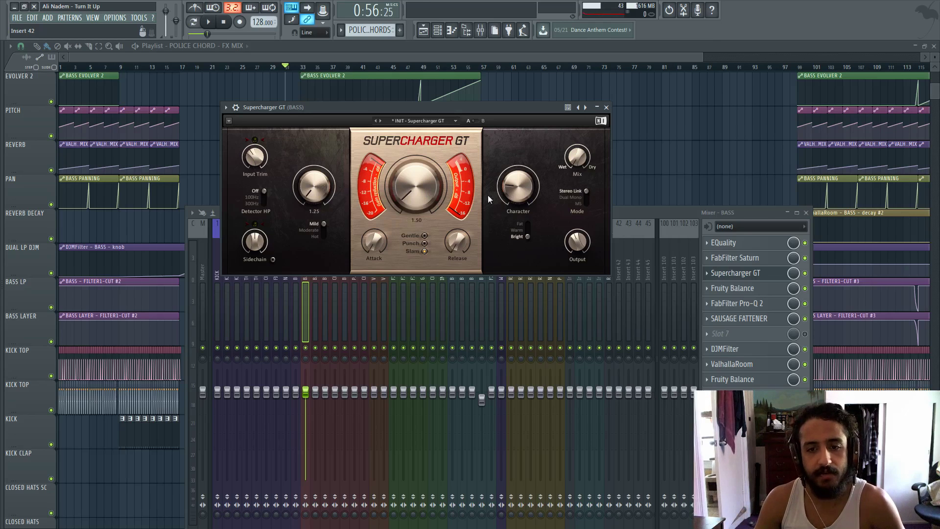
pyautogui.click(606, 108)
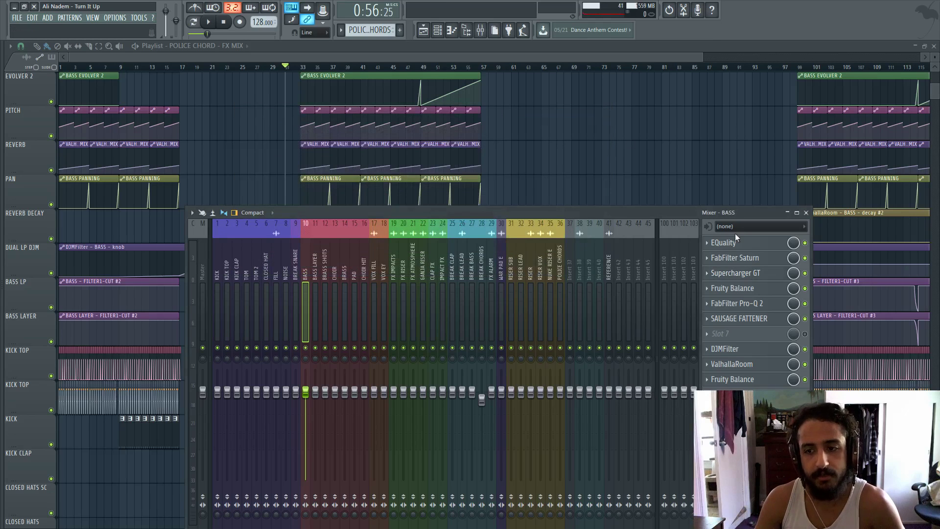
pyautogui.click(745, 289)
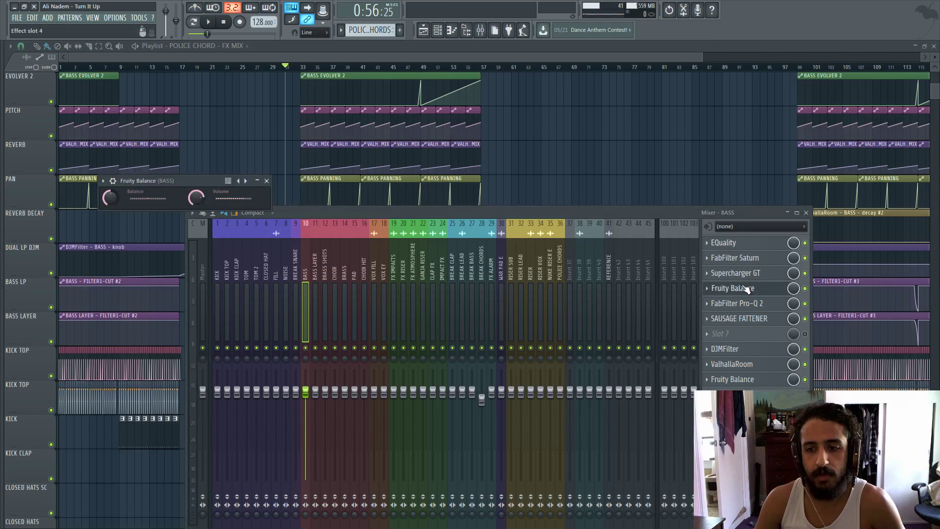
pyautogui.click(267, 181)
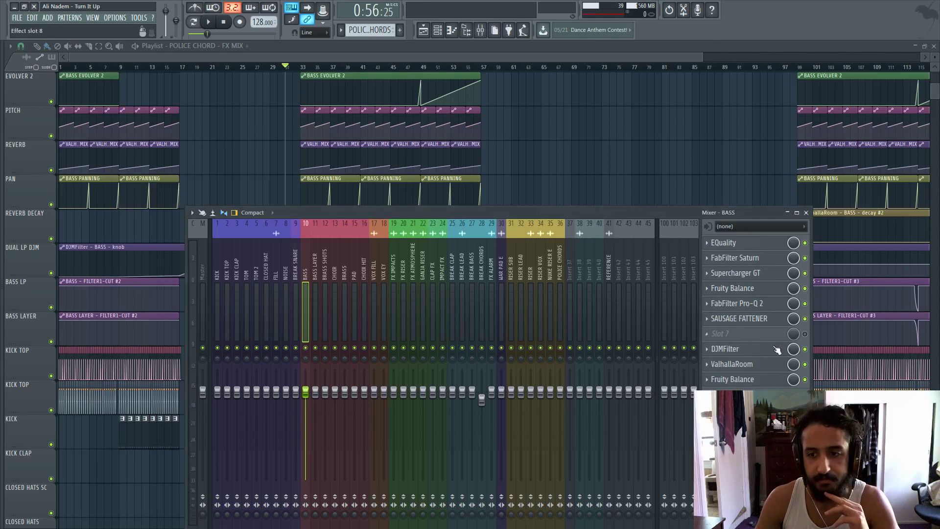
# Open the BASS track's FabFilter Pro-Q 2 and try different high-cut frequencies, ending at 30000 Hz.
pyautogui.click(761, 305)
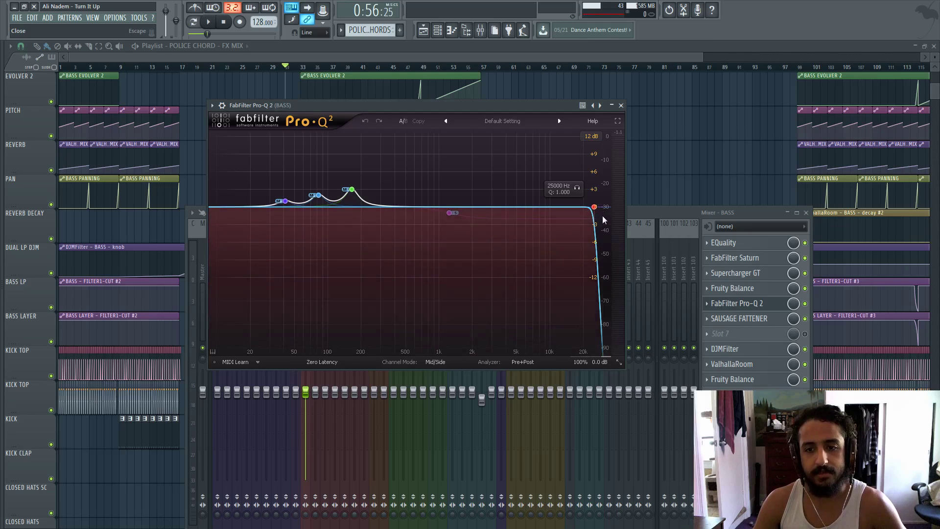
pyautogui.moveTo(576, 190); pyautogui.dragTo(590, 187)
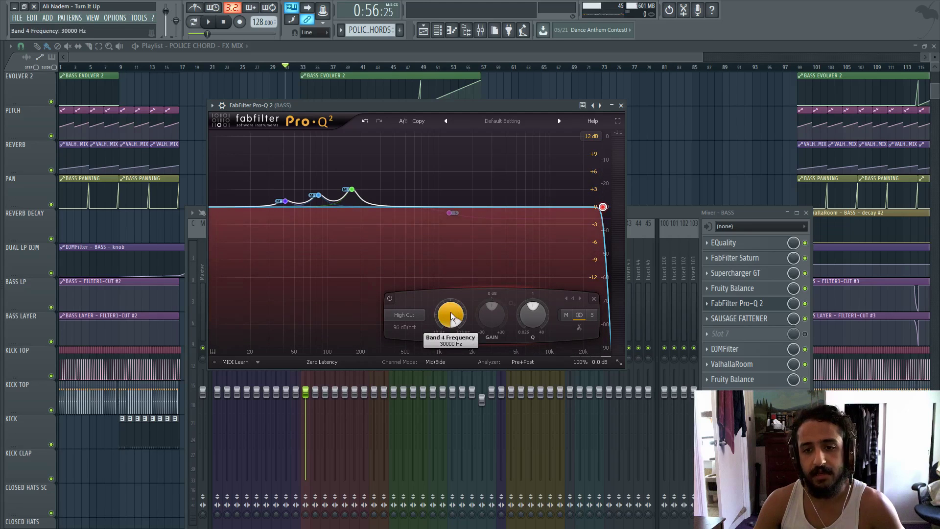
pyautogui.scroll(-3, 450, 312)
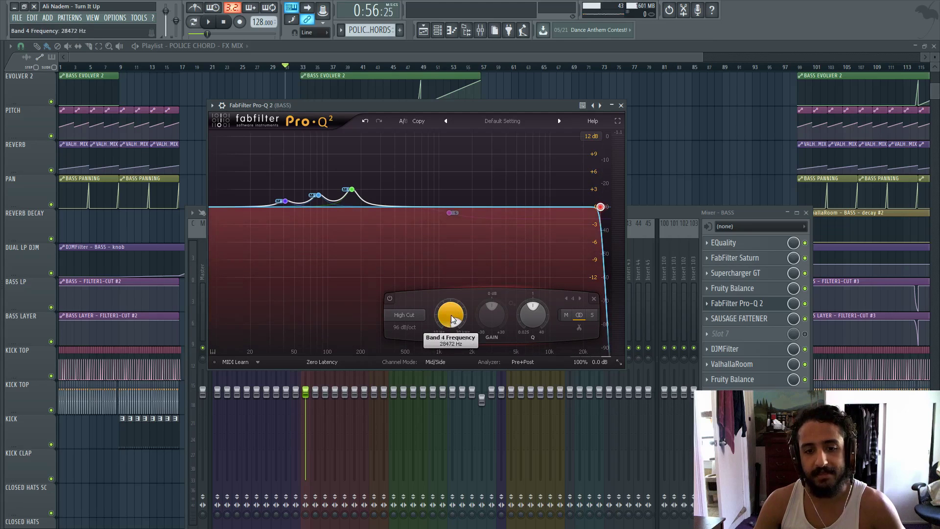
pyautogui.scroll(-3, 453, 319)
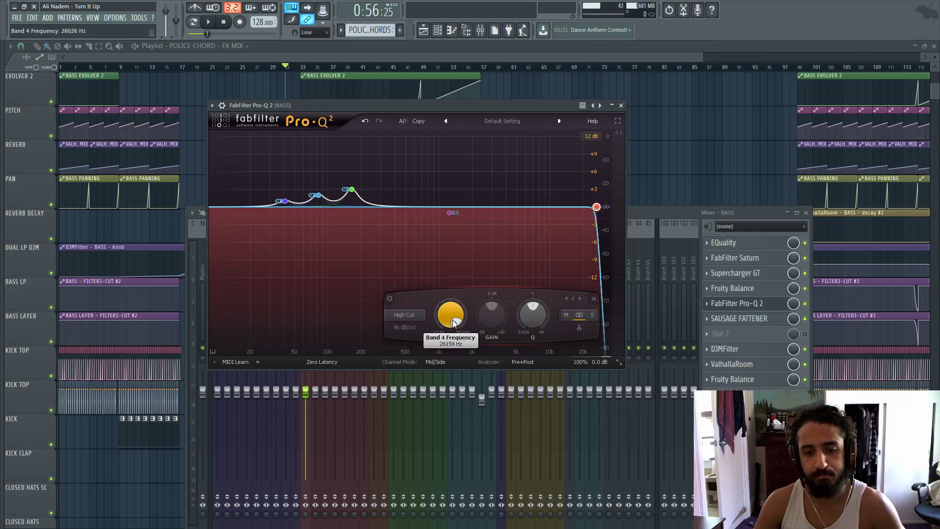
pyautogui.scroll(5, 453, 323)
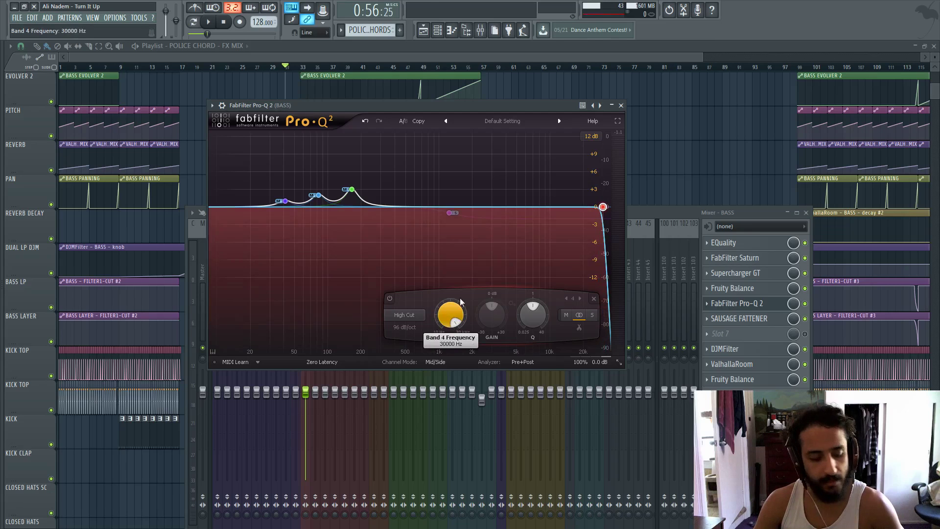
# Solo the BASS mixer track and audition the Pro-Q 2 high cut during playback, lowering it to 22313 Hz before stopping.
pyautogui.click(645, 214)
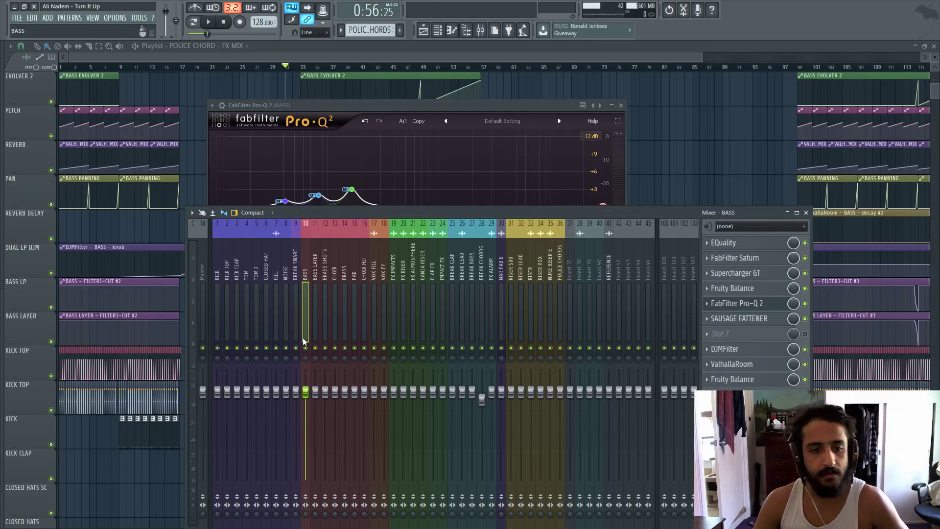
pyautogui.click(470, 119)
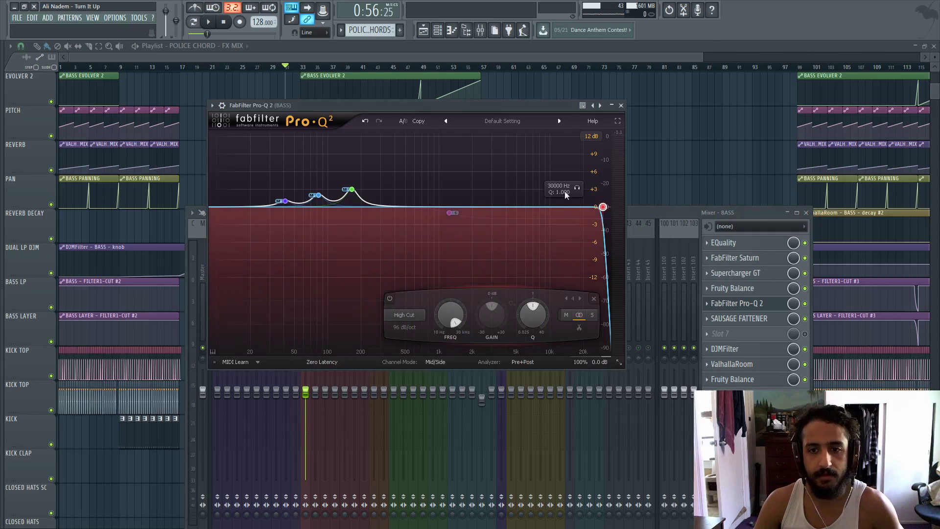
pyautogui.press('space')
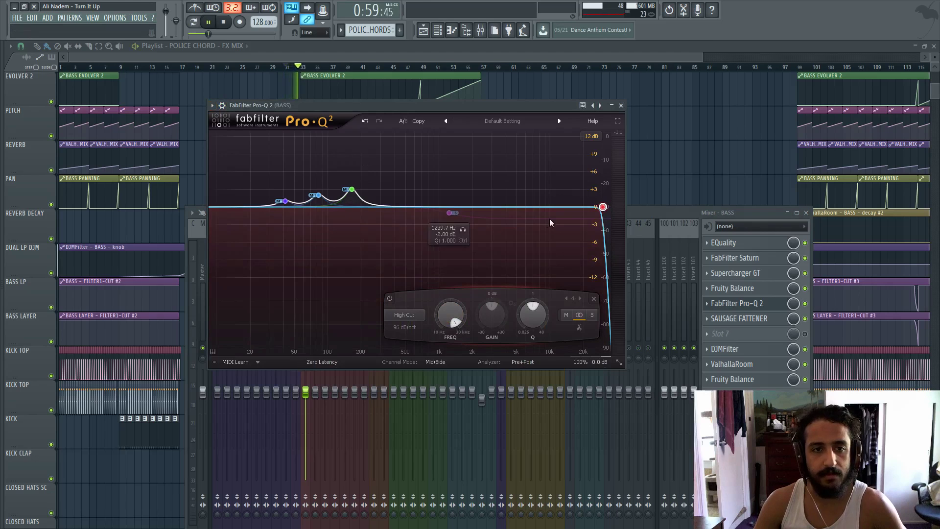
pyautogui.moveTo(450, 315)
pyautogui.mouseDown()
pyautogui.moveTo(447, 356)
pyautogui.moveTo(454, 321)
pyautogui.mouseUp()
pyautogui.press('space')
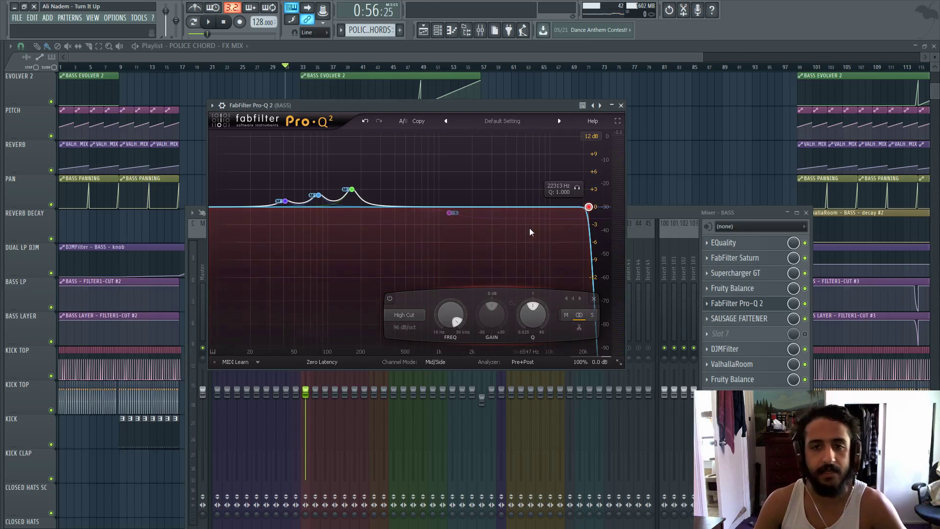
# Set the BASS high-cut frequency to 25000 Hz in Pro-Q 2, keep the 96 dB/oct slope and close the plugin.
pyautogui.doubleClick(450, 313)
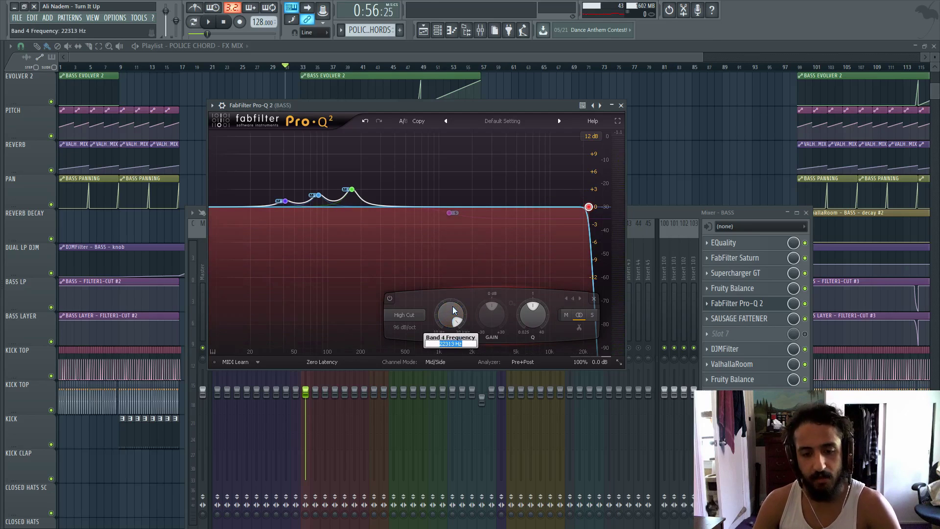
pyautogui.write('25000')
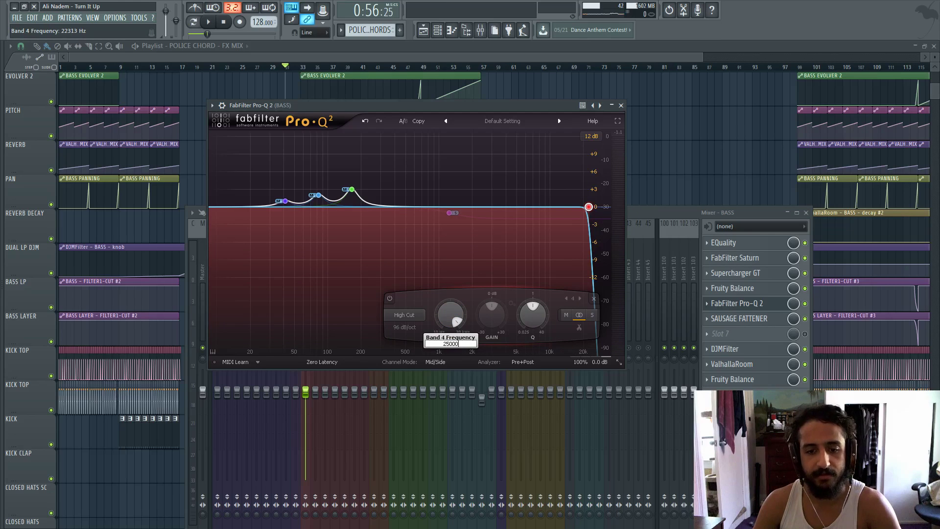
pyautogui.press('Return')
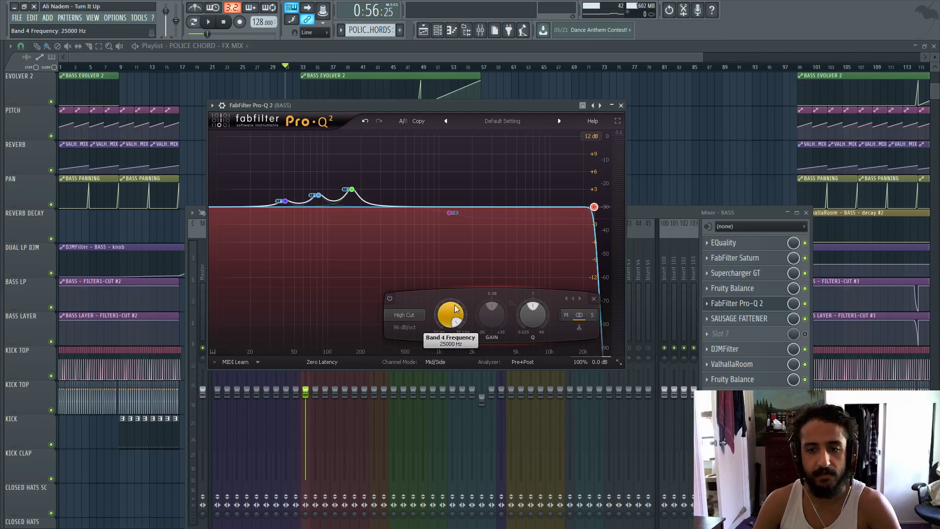
pyautogui.click(404, 327)
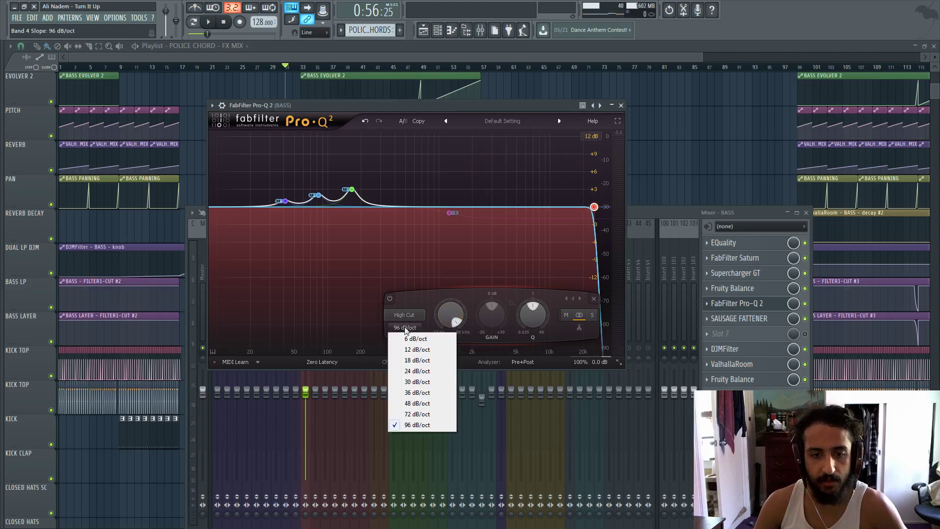
pyautogui.moveTo(477, 106); pyautogui.dragTo(495, 108)
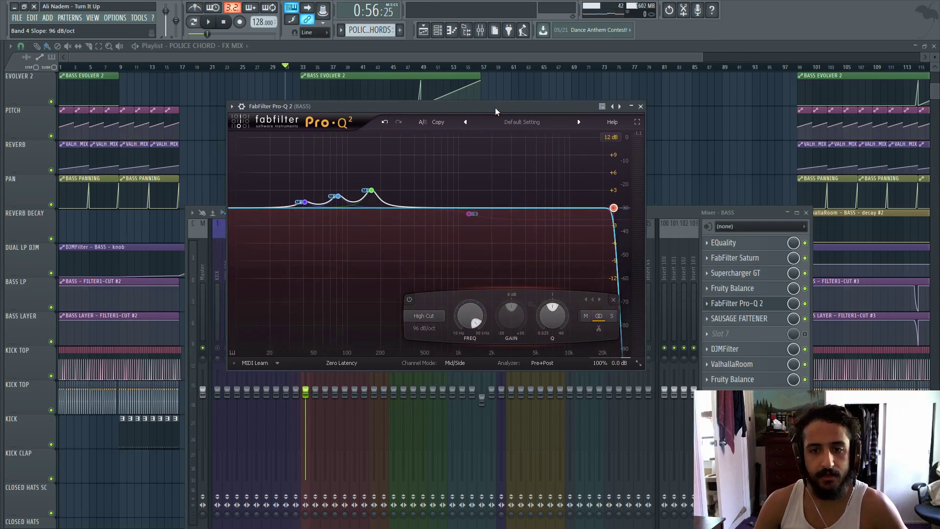
pyautogui.click(641, 106)
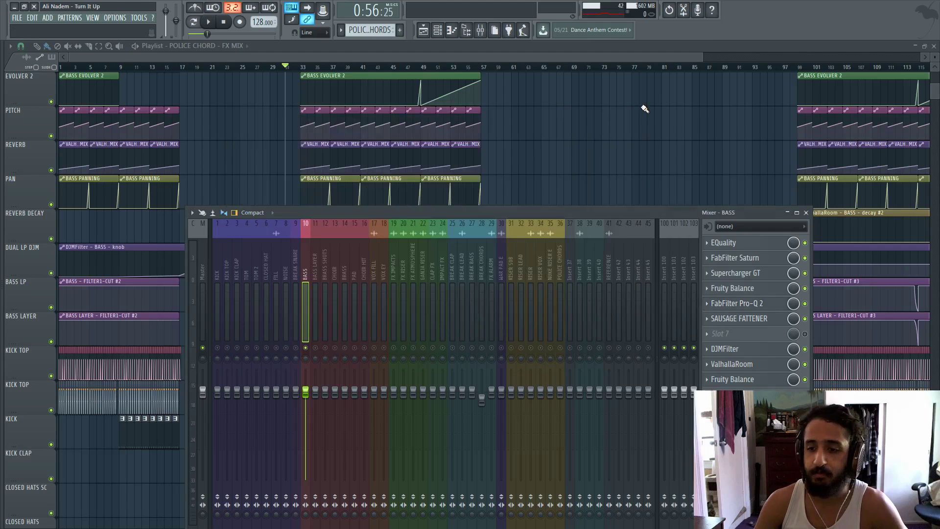
# Examine the SAUSAGE FATTENER settings on the BASS track, close that plugin and open ValhallaRoom to view its reverb settings.
pyautogui.click(753, 322)
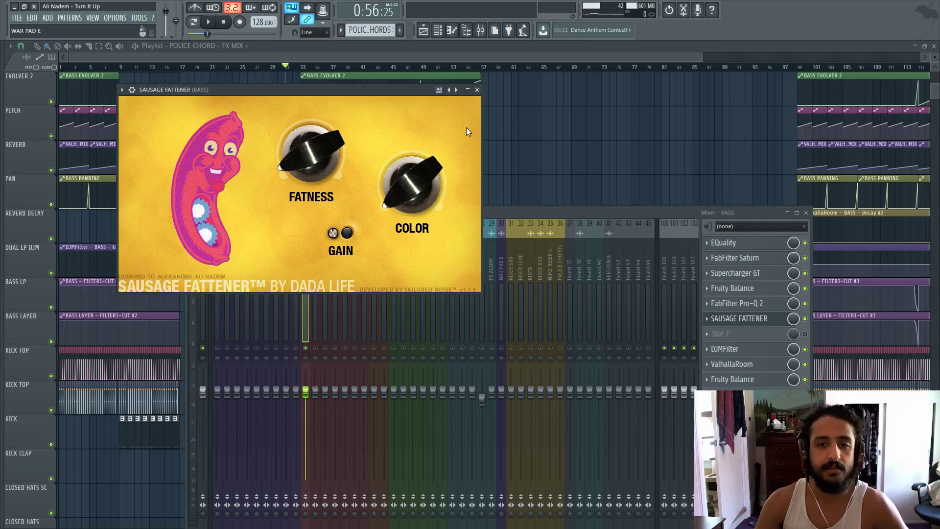
pyautogui.click(739, 318)
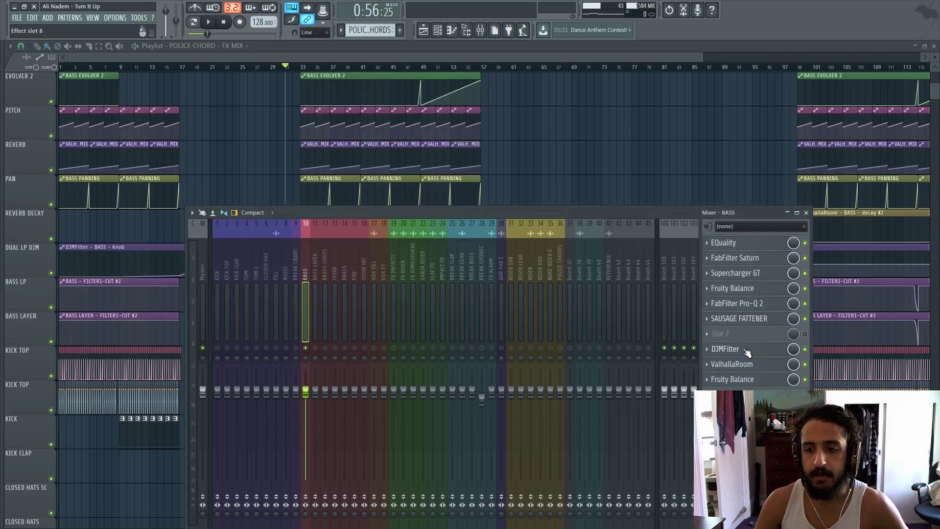
pyautogui.click(741, 367)
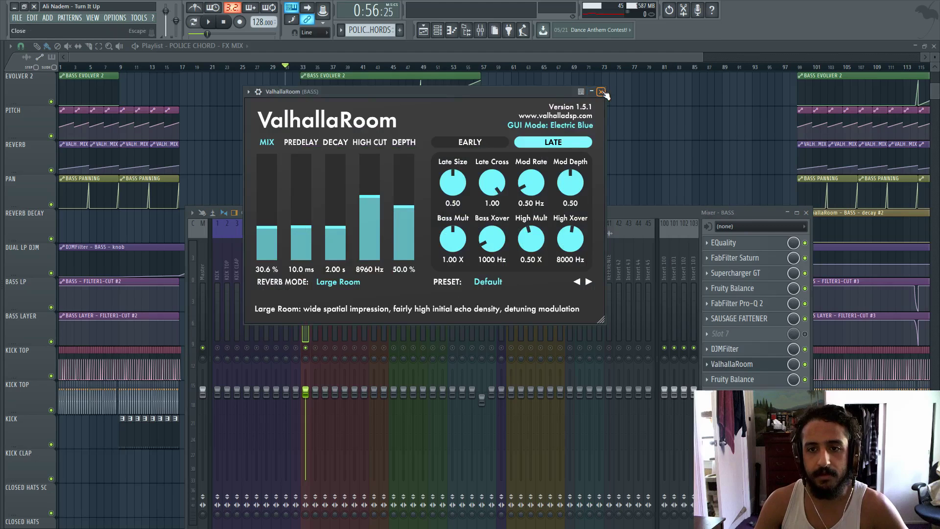
# Close ValhallaRoom, open DJMFilter on the BASS track, reset playback to the start and turn the filter knob to low-pass 222.
pyautogui.click(601, 92)
pyautogui.click(748, 352)
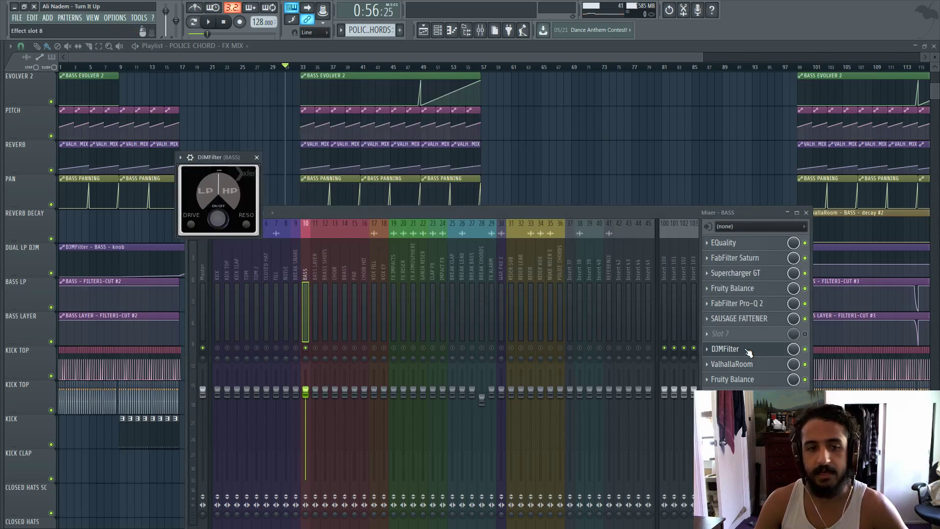
pyautogui.moveTo(210, 155); pyautogui.dragTo(608, 107)
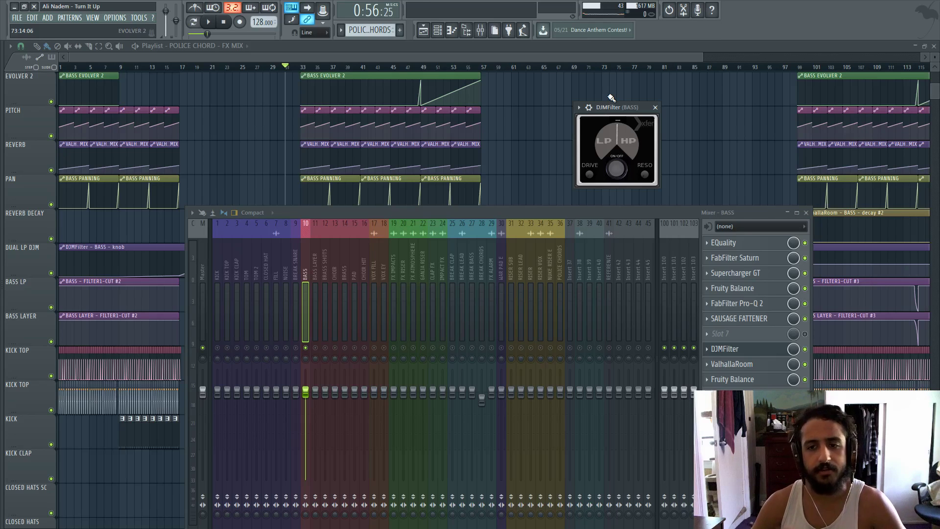
pyautogui.moveTo(634, 139); pyautogui.dragTo(600, 98)
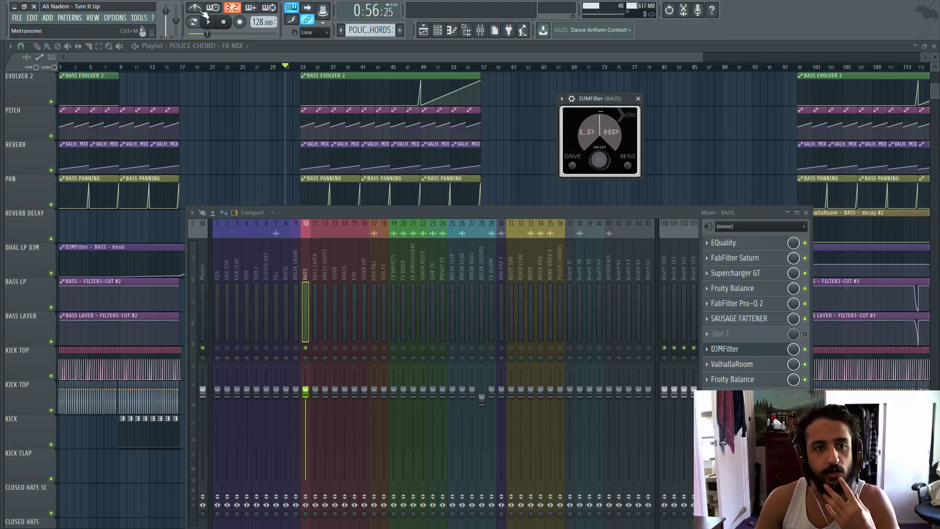
pyautogui.click(224, 22)
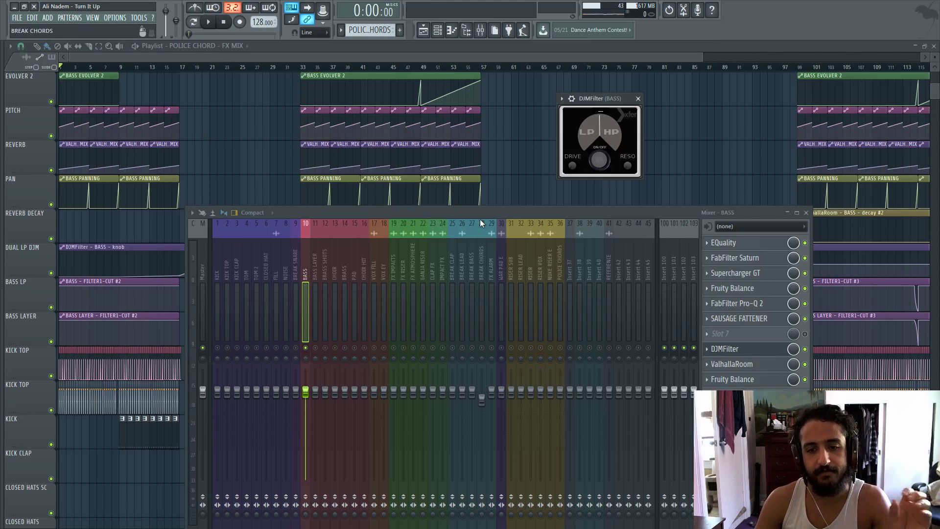
pyautogui.moveTo(597, 160); pyautogui.dragTo(583, 159)
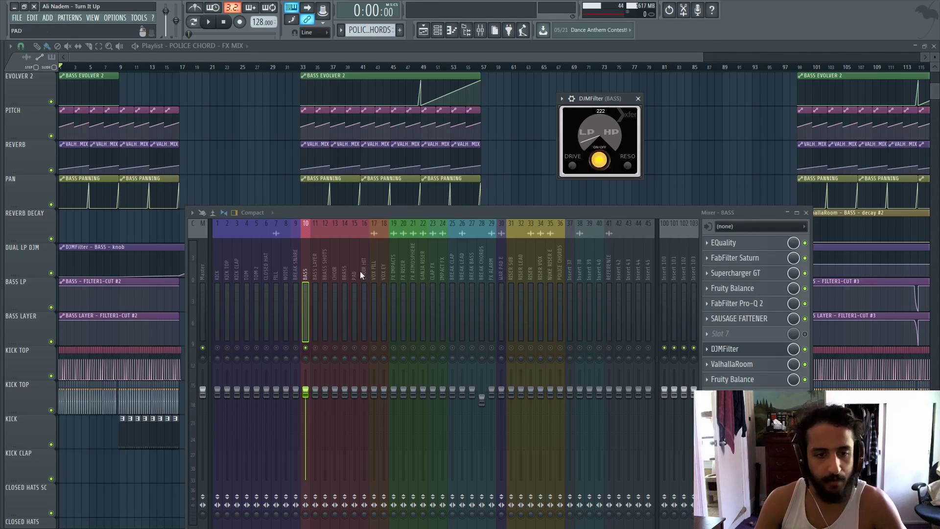
# Close DJMFilter, select the BASS LAYER mixer track and examine its first EQuality and FabFilter Pro-Q 2 curves, closing each plugin.
pyautogui.click(314, 265)
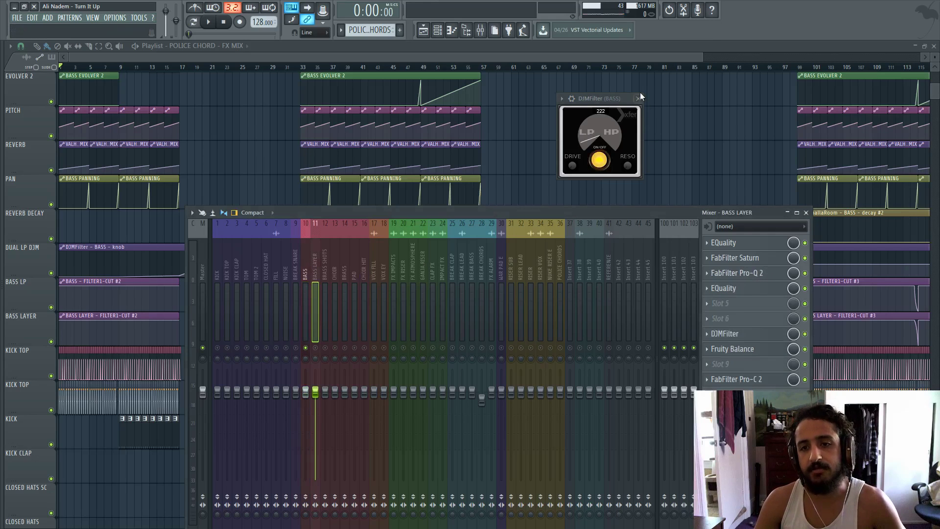
pyautogui.click(638, 98)
pyautogui.click(314, 264)
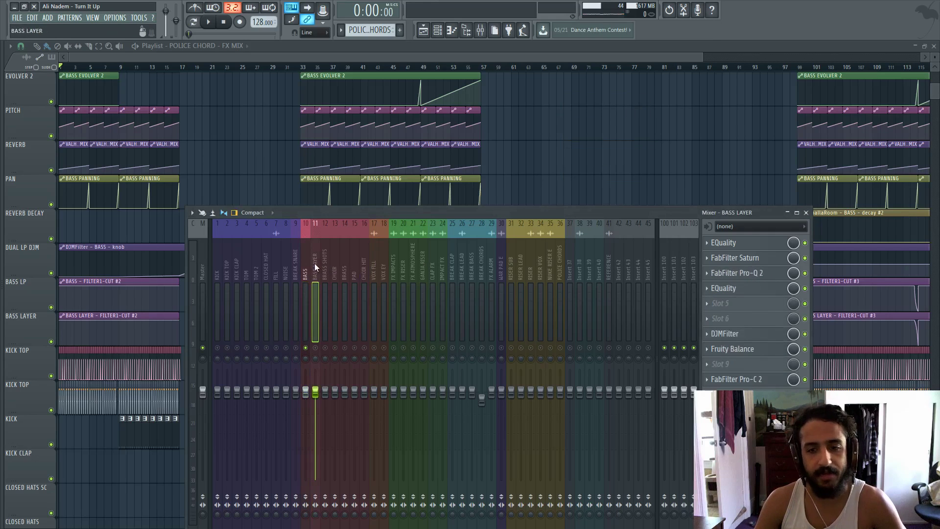
pyautogui.click(740, 243)
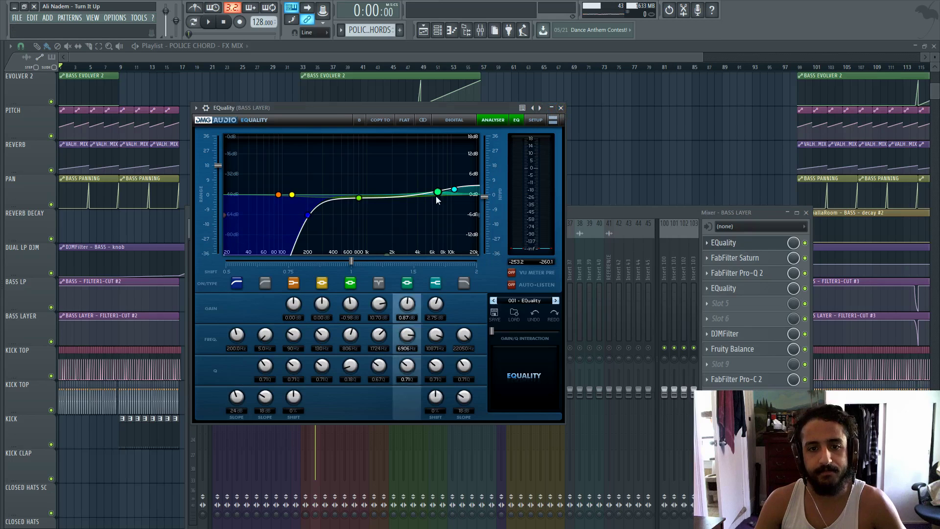
pyautogui.click(552, 108)
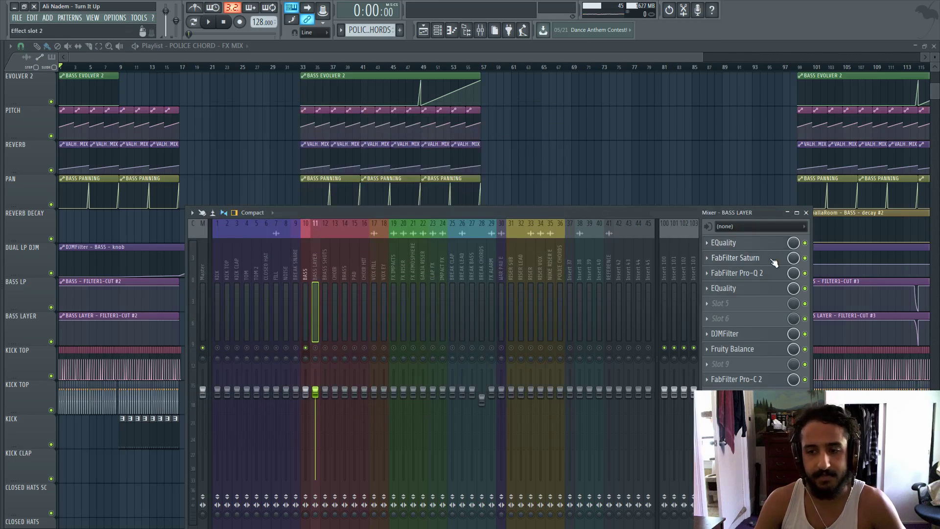
pyautogui.click(765, 274)
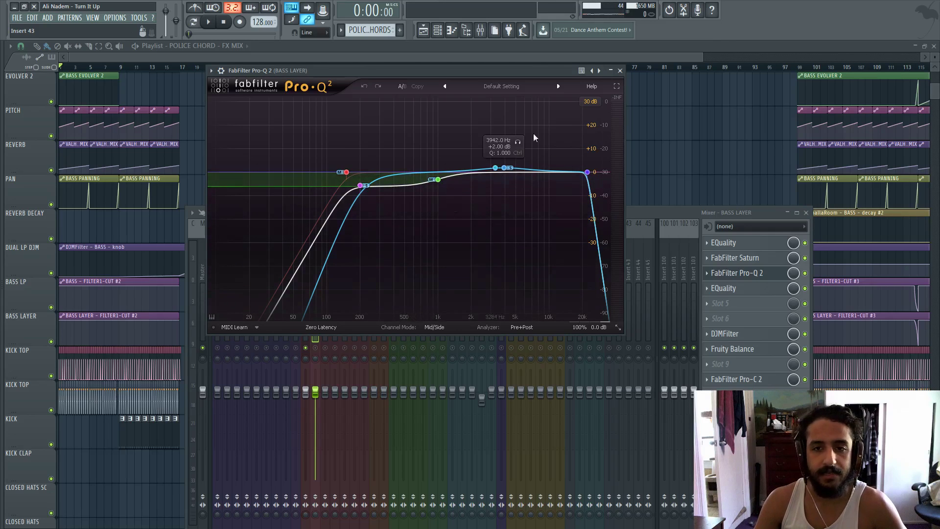
pyautogui.click(621, 71)
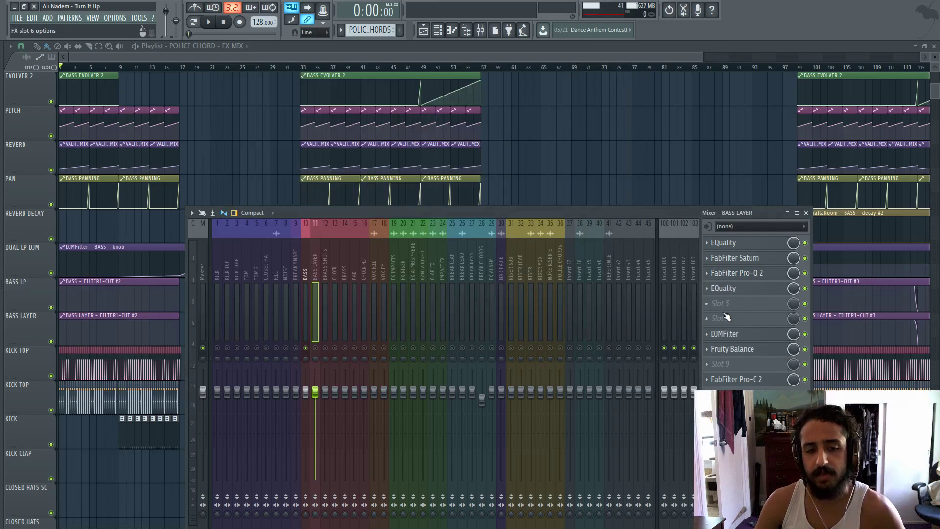
# Play the song from bar 33 with BASS LAYER soloed, stop playback and unmute the BASS track alongside it.
pyautogui.click(303, 68)
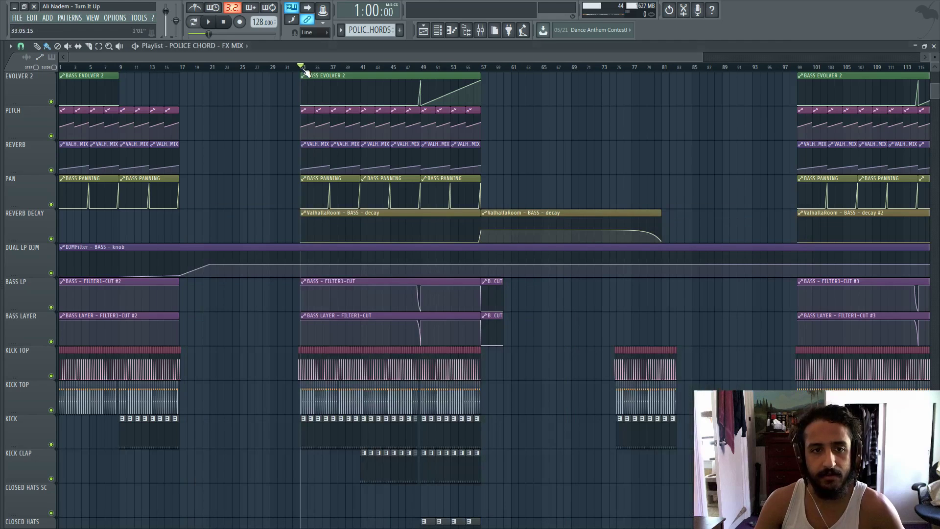
pyautogui.click(209, 23)
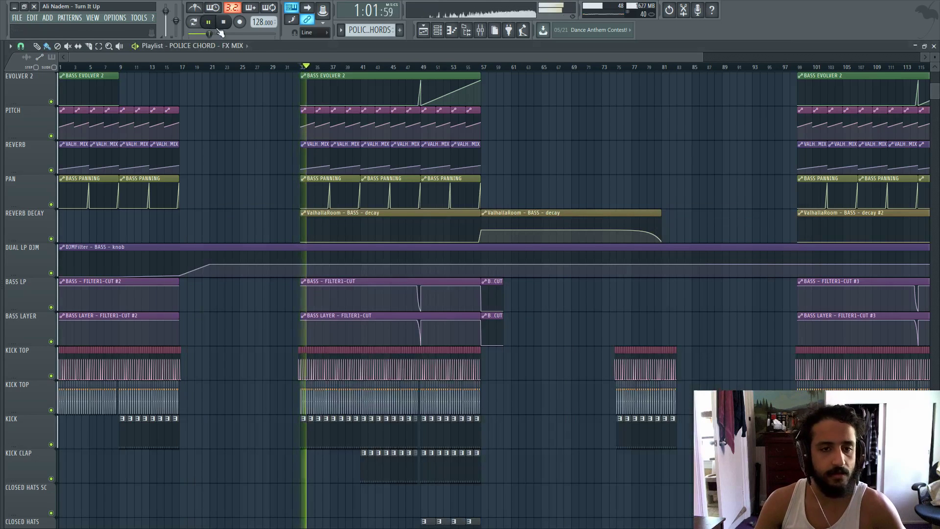
pyautogui.click(480, 30)
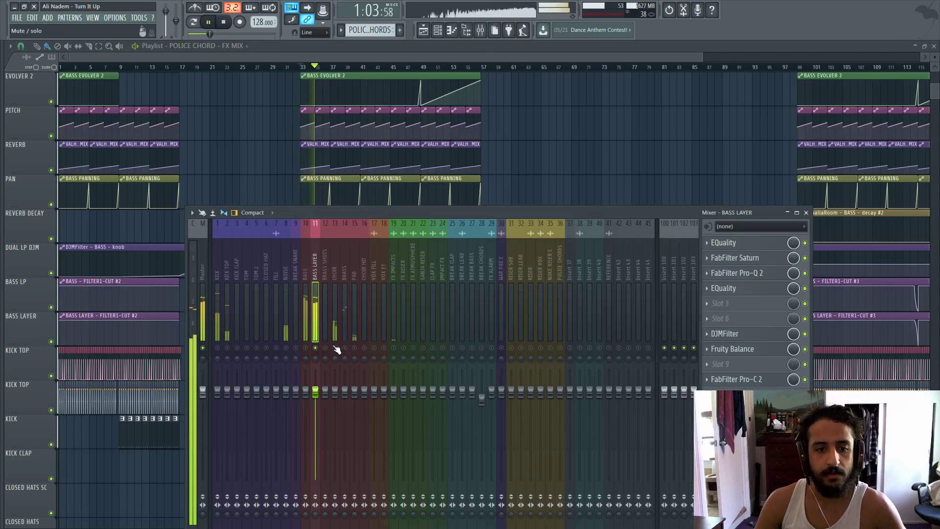
pyautogui.press('space')
pyautogui.press('space')
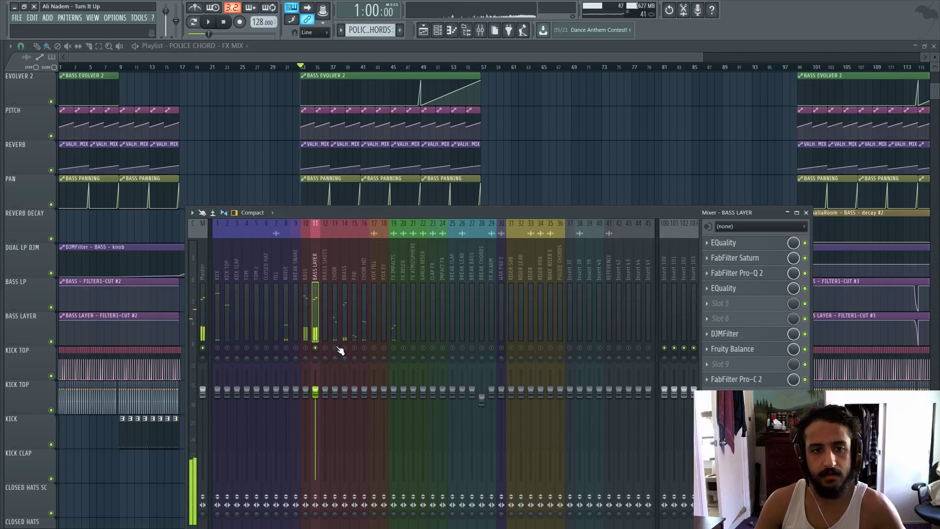
pyautogui.press('space')
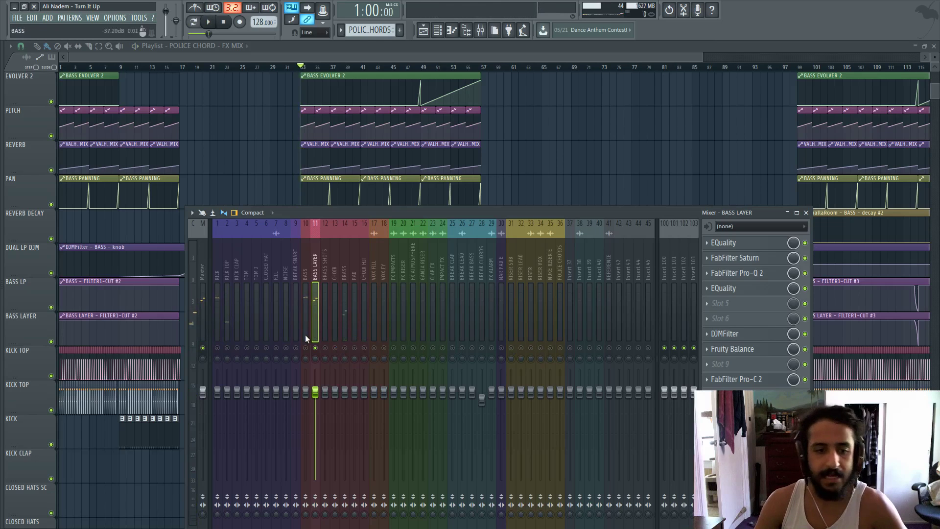
pyautogui.click(305, 347)
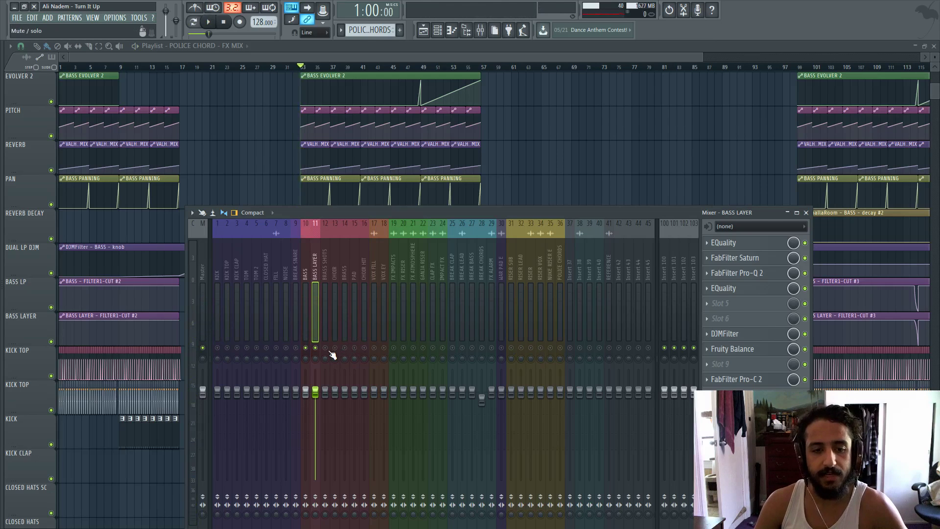
# Solo the CHOIR mixer track and audition it from bar 33 before stopping playback.
pyautogui.click(334, 267)
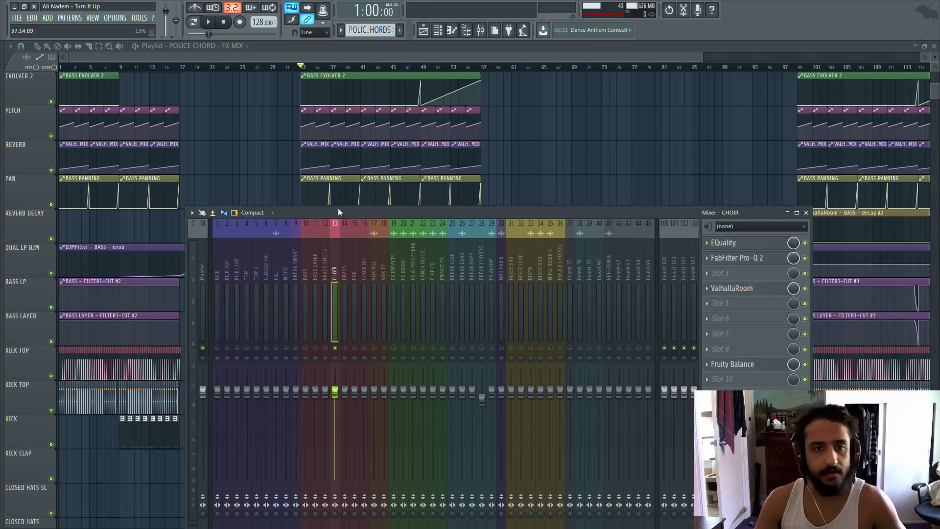
pyautogui.press('space')
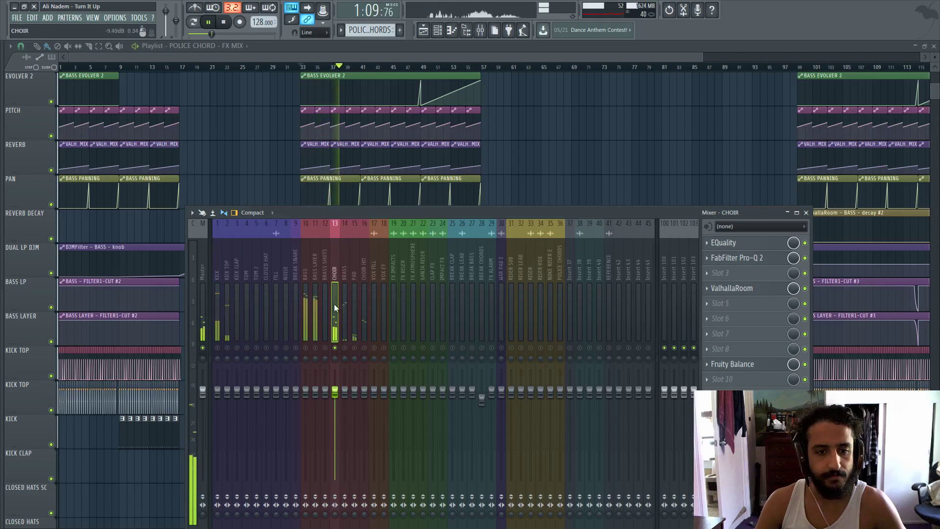
pyautogui.press('space')
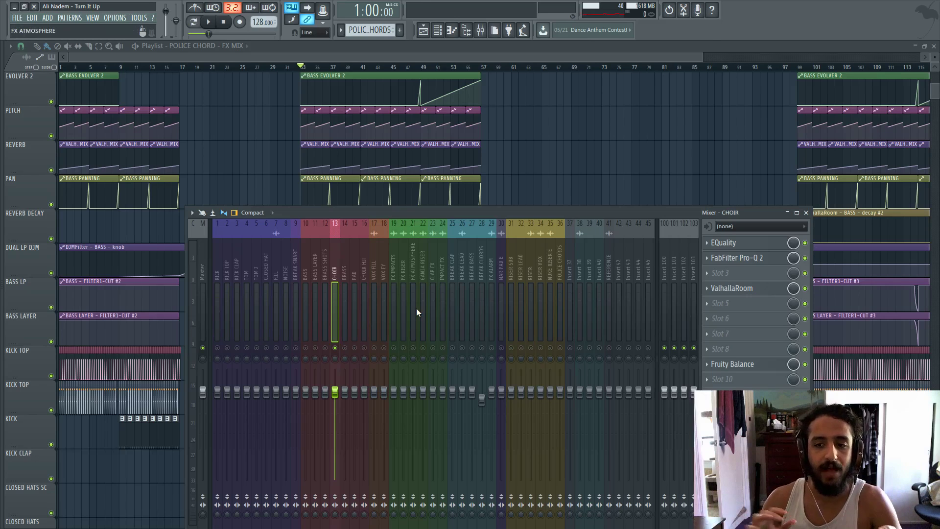
# Examine the EQuality and FabFilter Pro-Q 2 curves on the CHOIR track, closing each plugin.
pyautogui.click(723, 244)
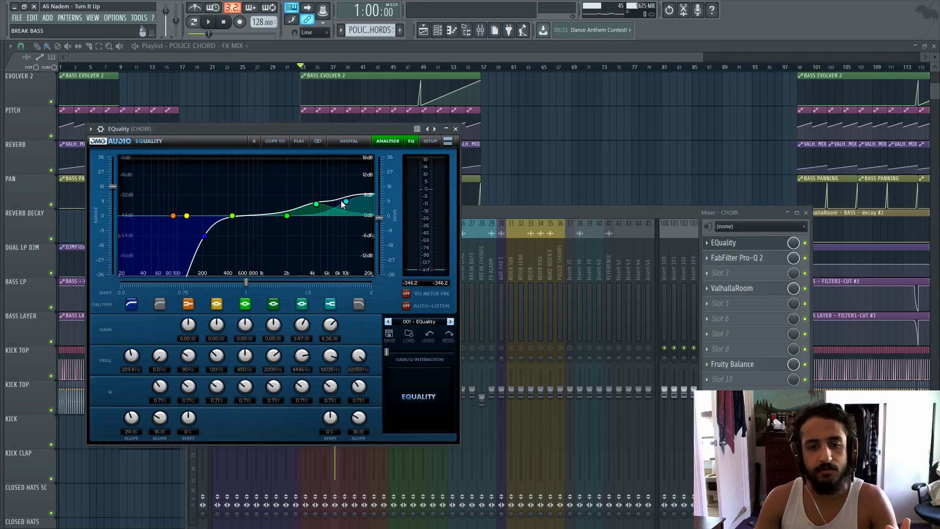
pyautogui.click(455, 129)
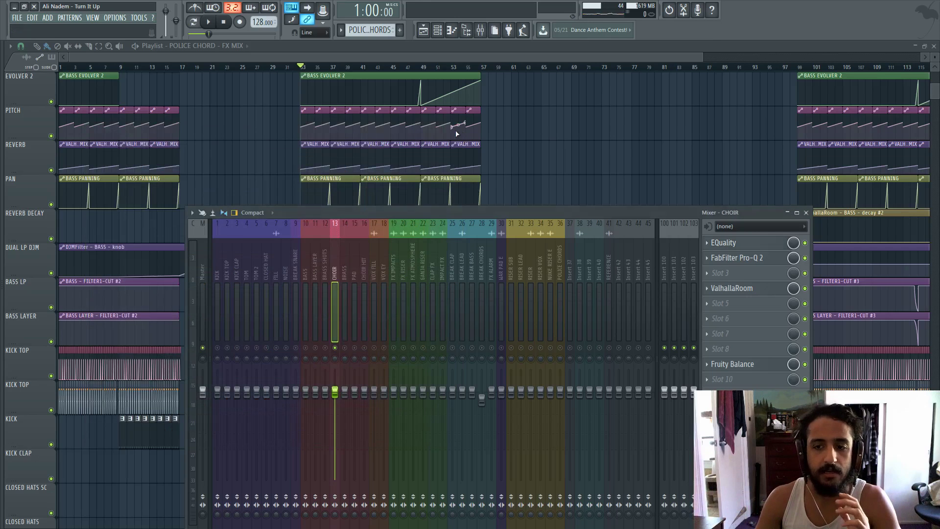
pyautogui.click(745, 259)
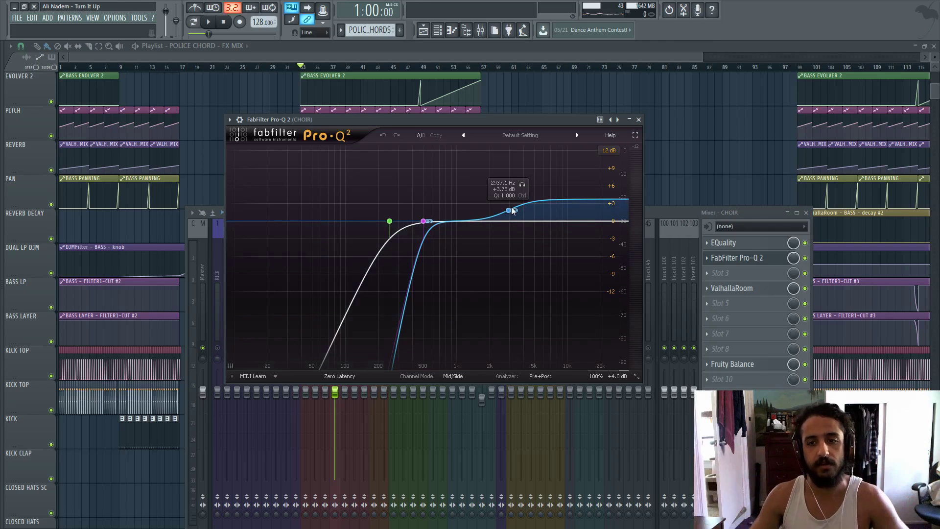
pyautogui.click(638, 119)
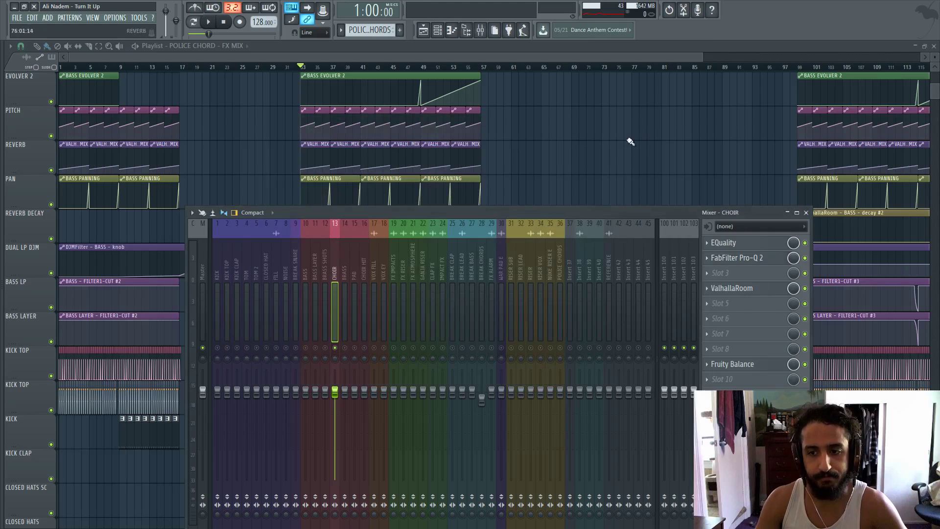
# Compare the effect chains of the BRASS, VOX EY, VOX FILL, CHOIR HIT, PAD, BASS and BASS LAYER mixer tracks.
pyautogui.click(345, 271)
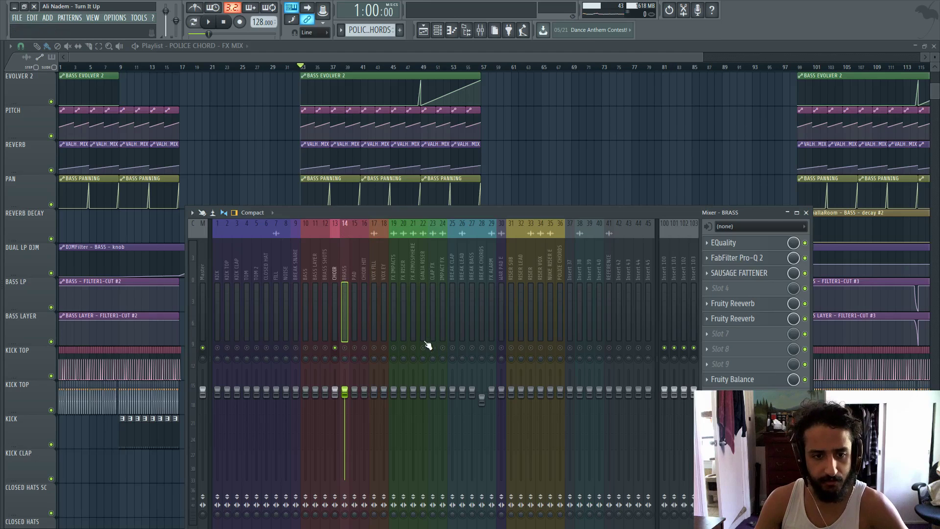
pyautogui.click(382, 263)
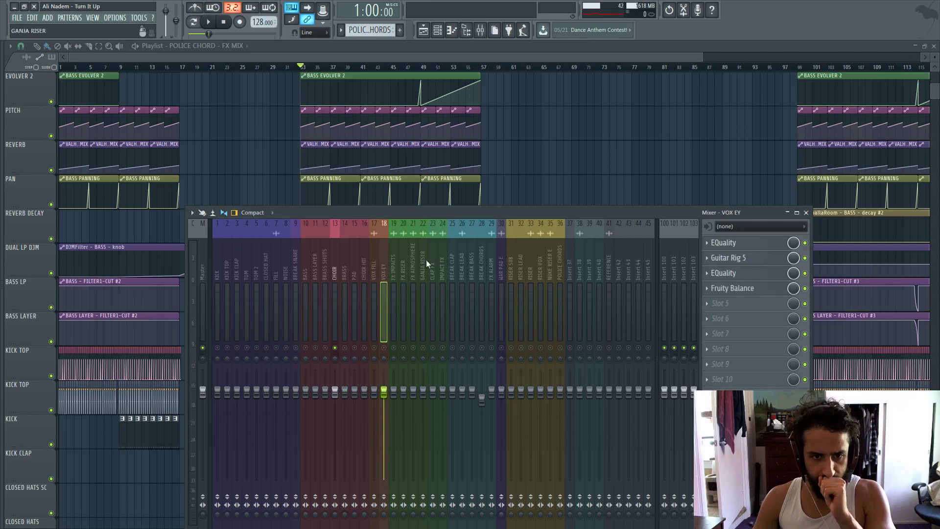
pyautogui.click(377, 263)
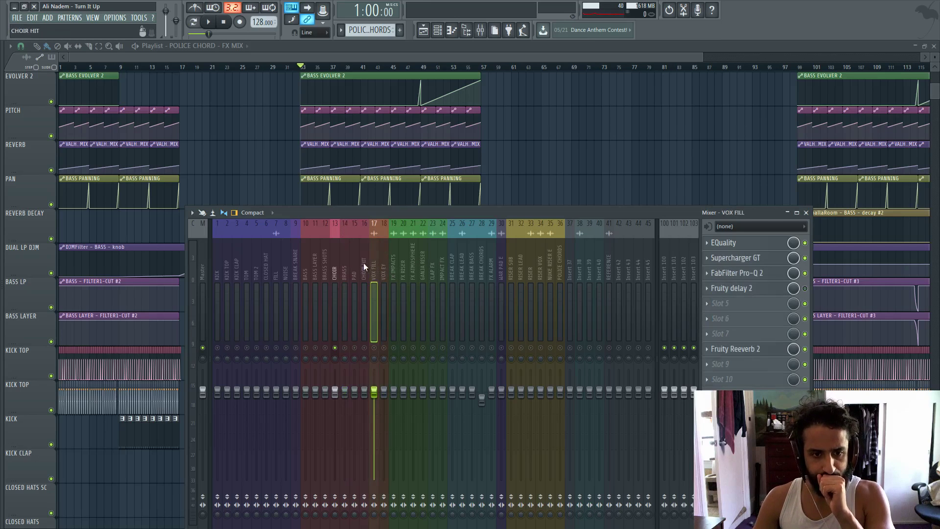
pyautogui.click(363, 263)
pyautogui.click(348, 263)
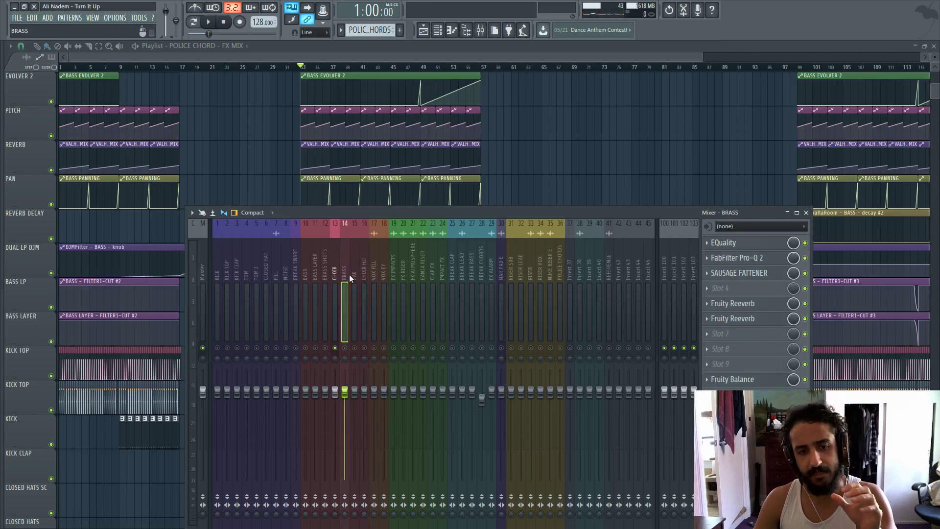
pyautogui.click(353, 275)
pyautogui.click(345, 273)
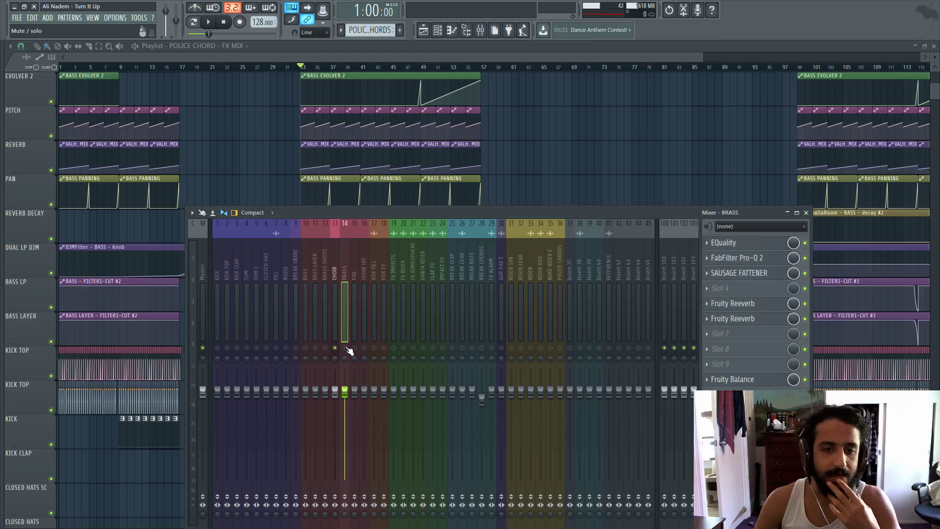
pyautogui.click(352, 265)
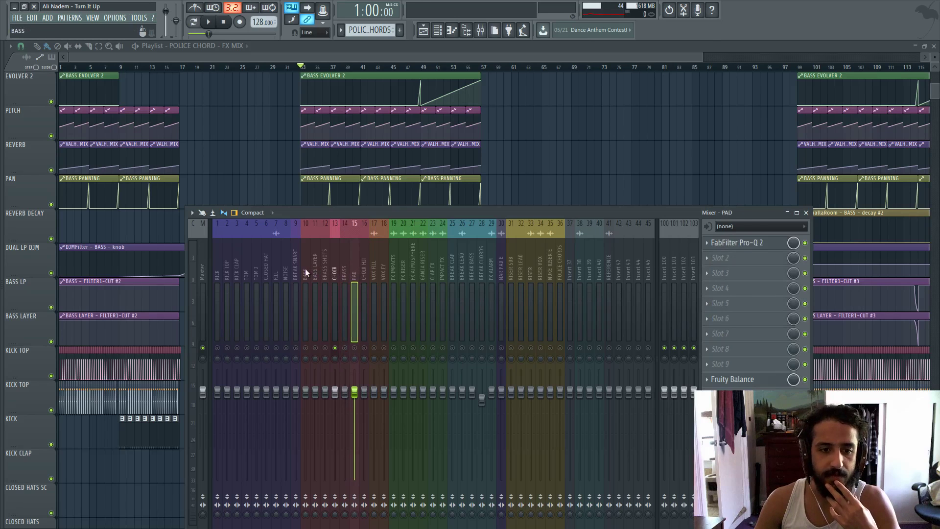
pyautogui.click(305, 268)
pyautogui.click(315, 269)
# Solo the BRASS SHOTS track and audition it from bar 33, switching Fruity Mute 2 off and back on before stopping.
pyautogui.click(328, 269)
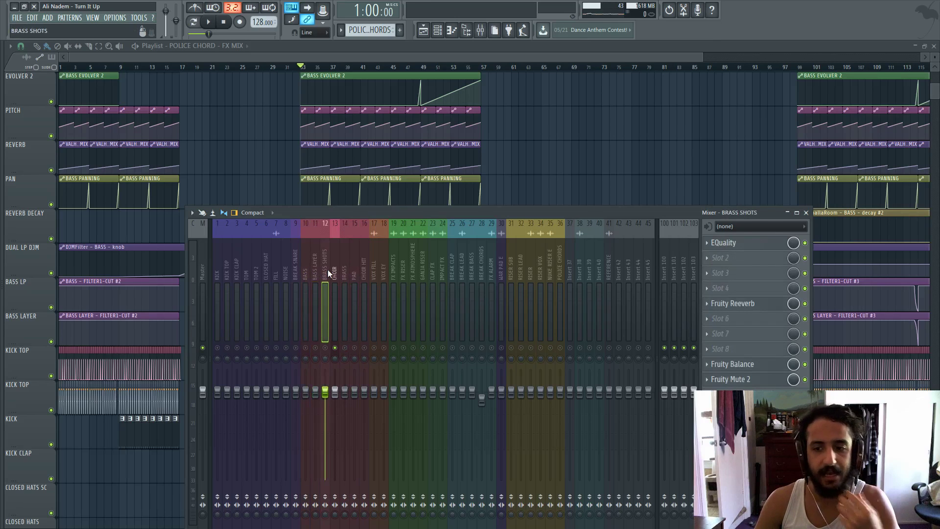
pyautogui.rightClick(326, 347)
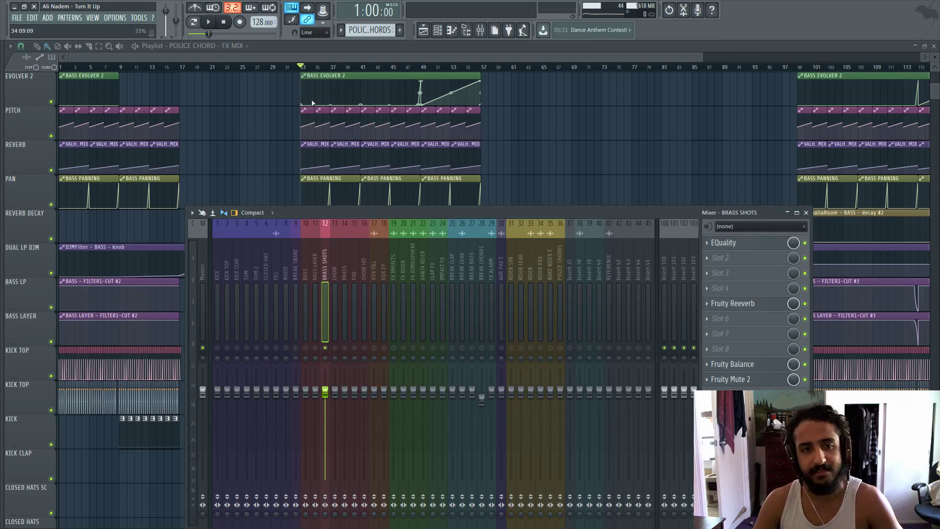
pyautogui.press('space')
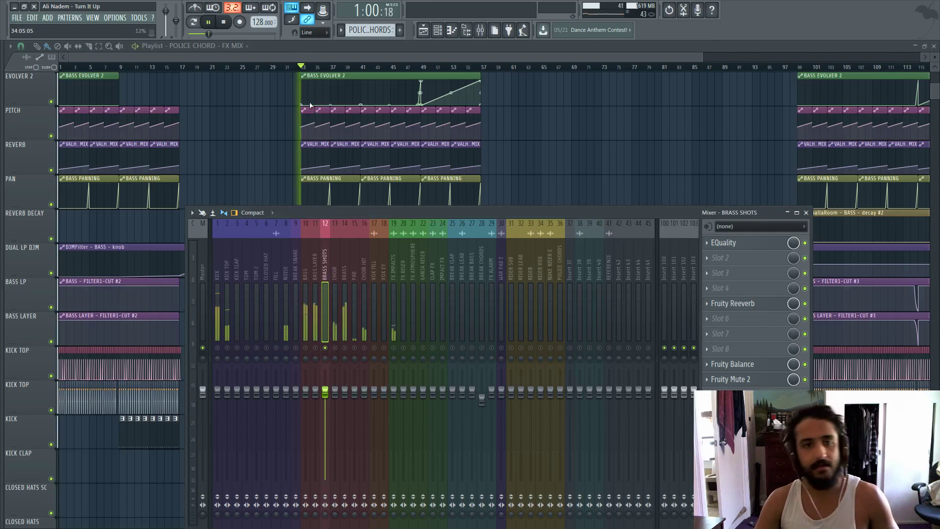
pyautogui.click(805, 380)
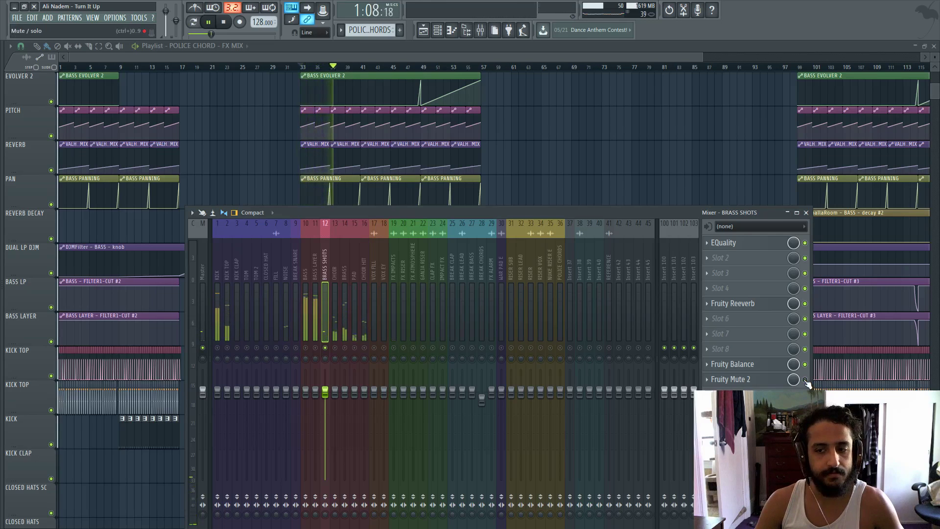
pyautogui.click(804, 380)
pyautogui.press('space')
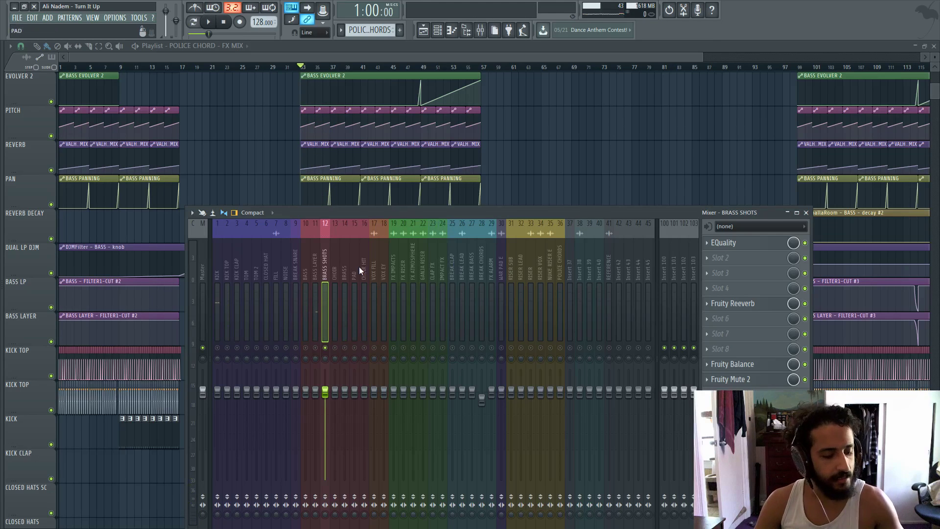
# Switch to OBS to check the ongoing recording, and return to the FL Studio playlist.
pyautogui.hotkey('alt', 'Tab')
pyautogui.press('Tab')
pyautogui.press('Tab')
pyautogui.press('Tab')
pyautogui.press('Tab')
pyautogui.press('Tab')
pyautogui.press('Tab')
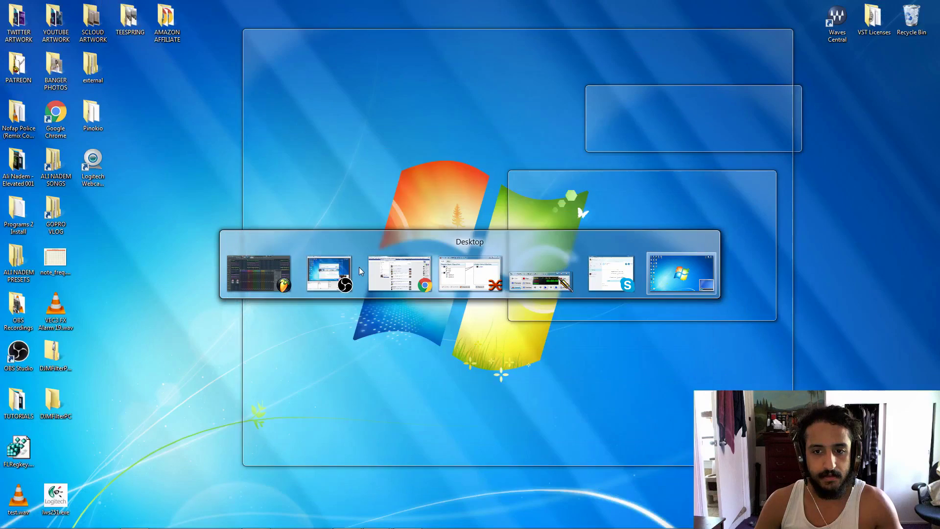
pyautogui.hotkey('alt', 'Tab')
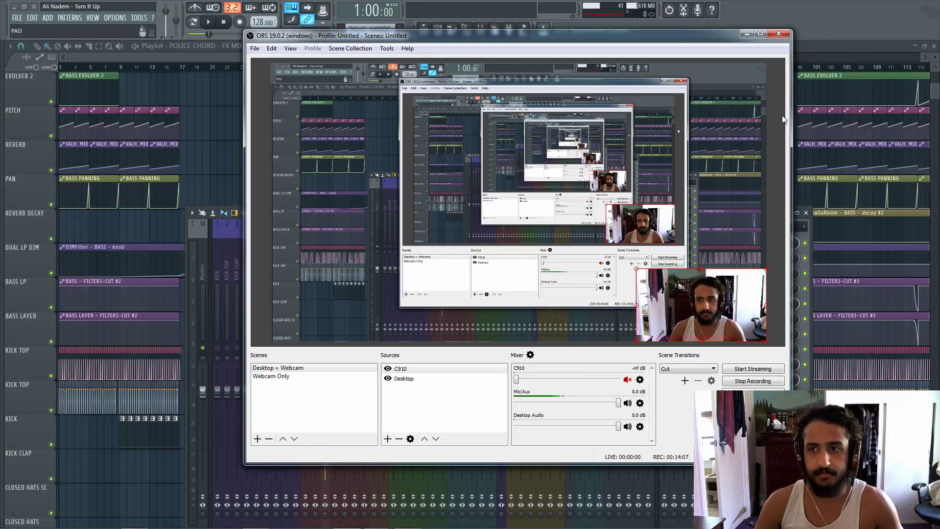
pyautogui.click(814, 47)
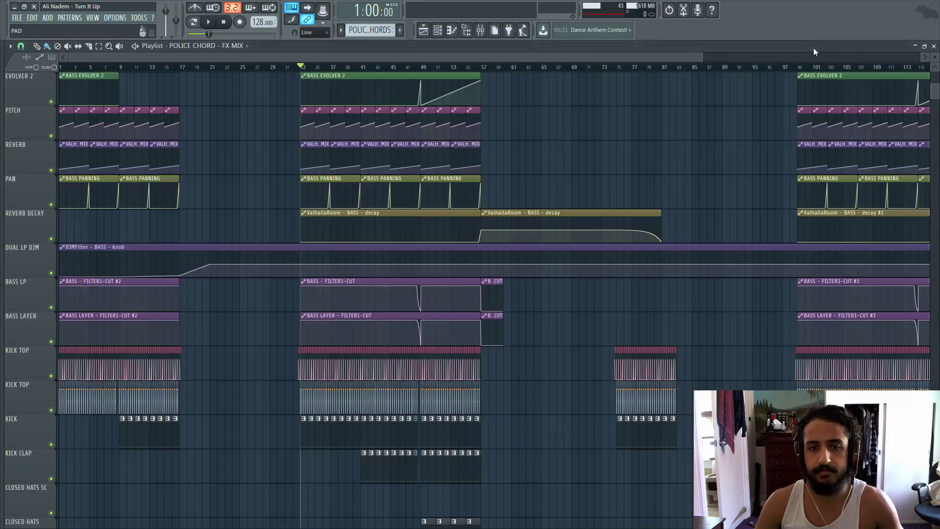
# Reopen the mixer and bring up the Fruity Mute 2 effect on the BRASS SHOTS track.
pyautogui.click(480, 29)
pyautogui.click(756, 384)
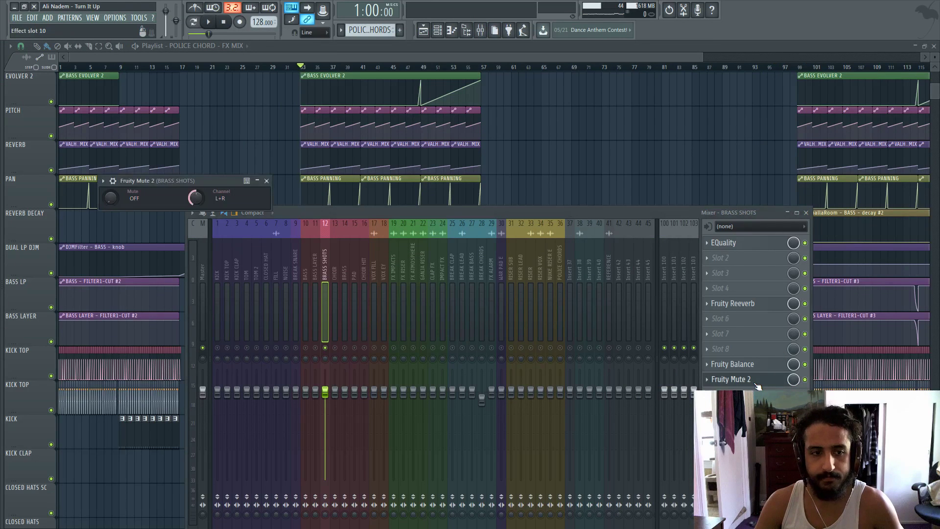
# Play the song briefly from bar 33 with the FX IMPACTS track selected, turning off the BRASS SHOTS solo.
pyautogui.press('space')
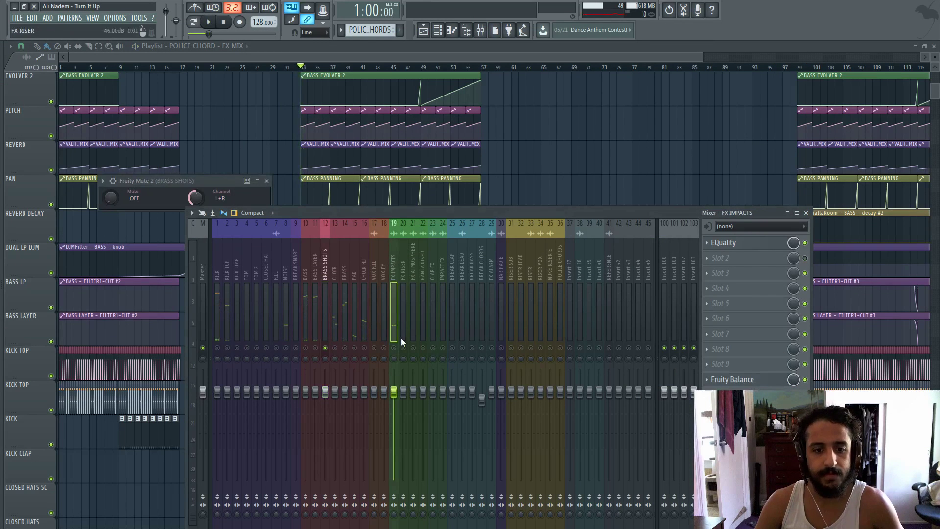
pyautogui.click(394, 335)
pyautogui.press('space')
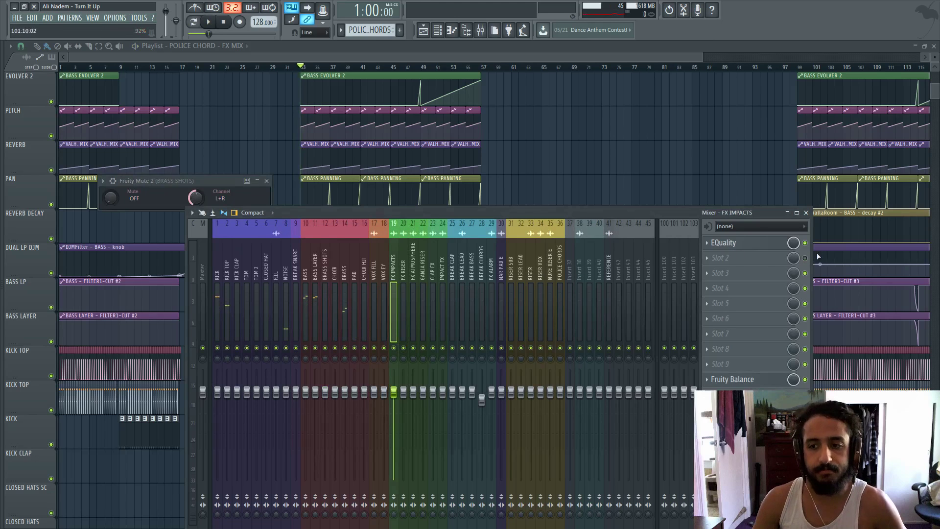
# Widen the mixer window and display the effect chain of the VOX FILL track.
pyautogui.moveTo(812, 262); pyautogui.dragTo(884, 265)
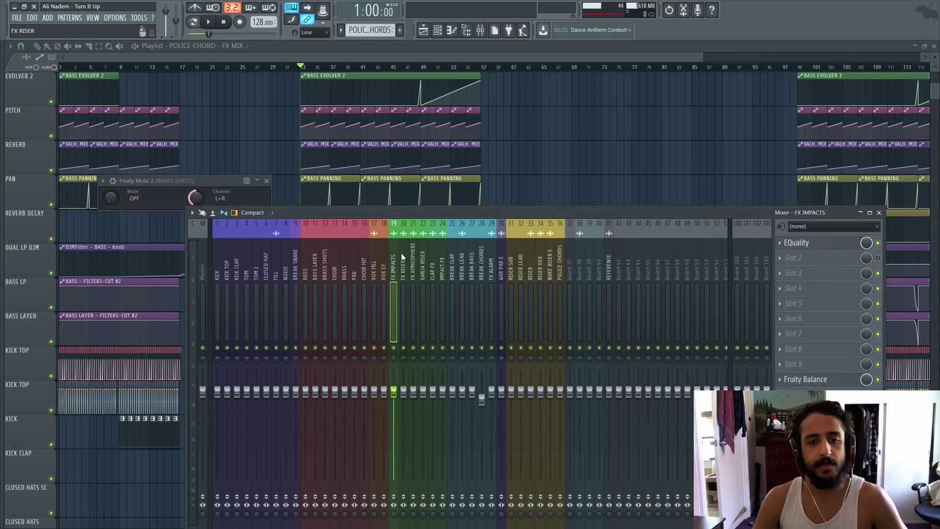
pyautogui.click(383, 254)
pyautogui.click(377, 255)
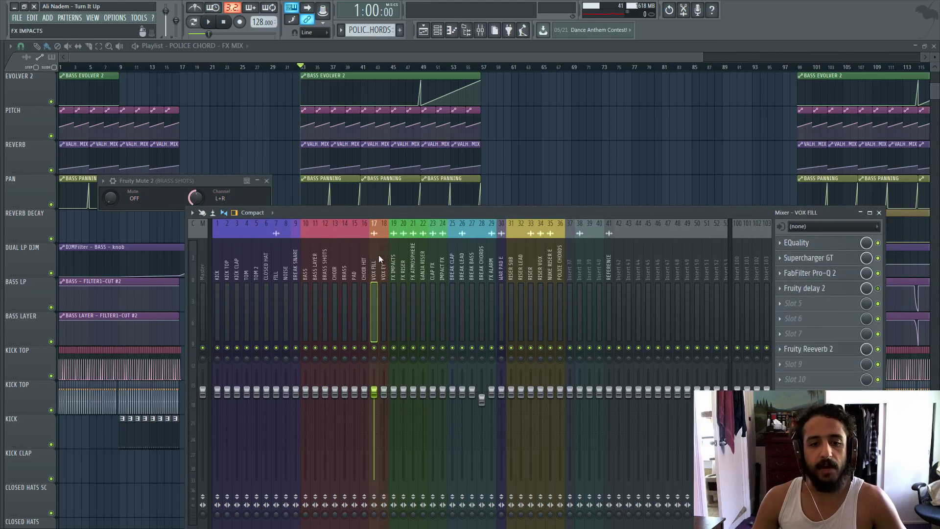